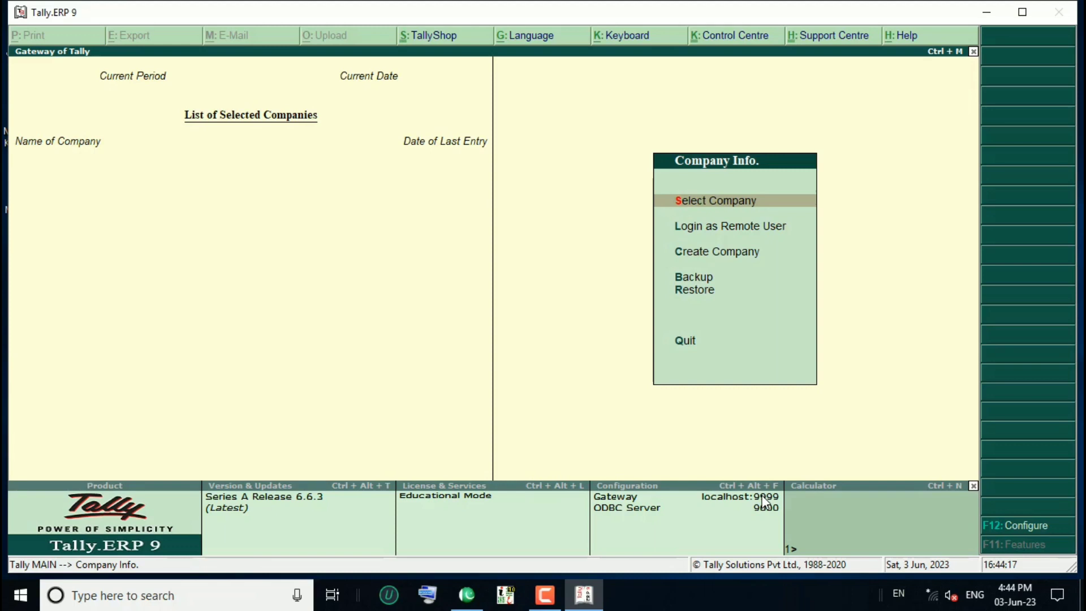
Step: Load the company Mohsin Zaheer Computer from the list of companies
key(Down)
key(Up)
key(Return)
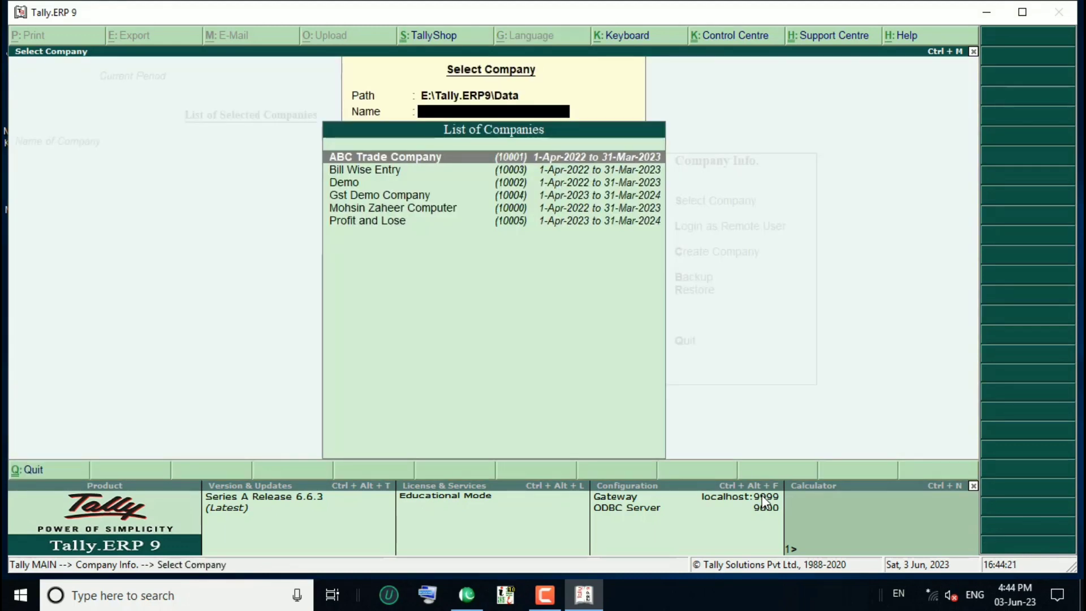
key(Down)
key(Down)
key(Down)
key(Down)
key(Down)
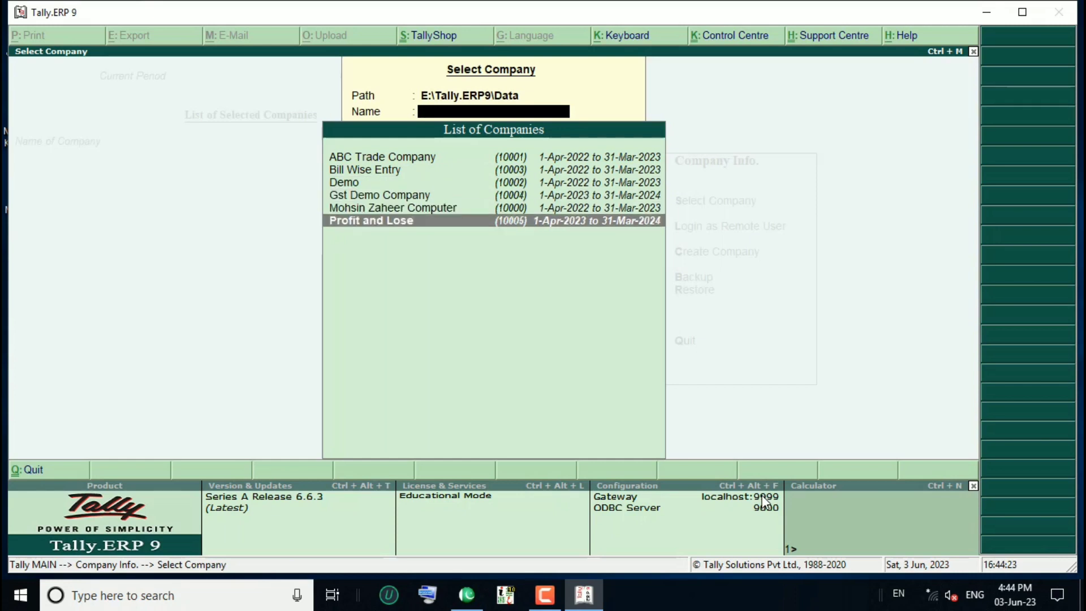
key(Up)
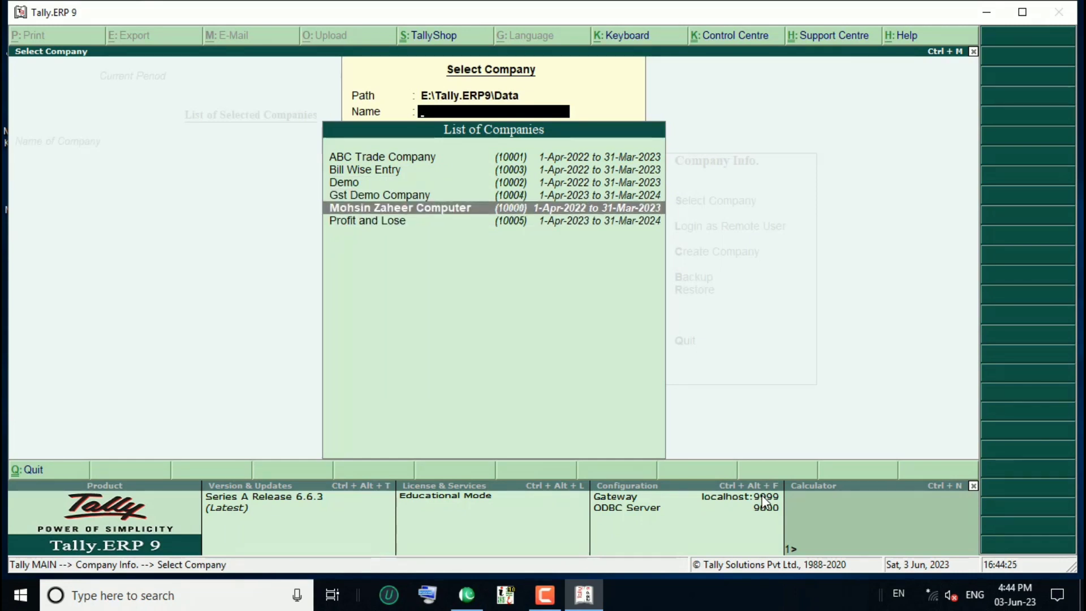
key(Return)
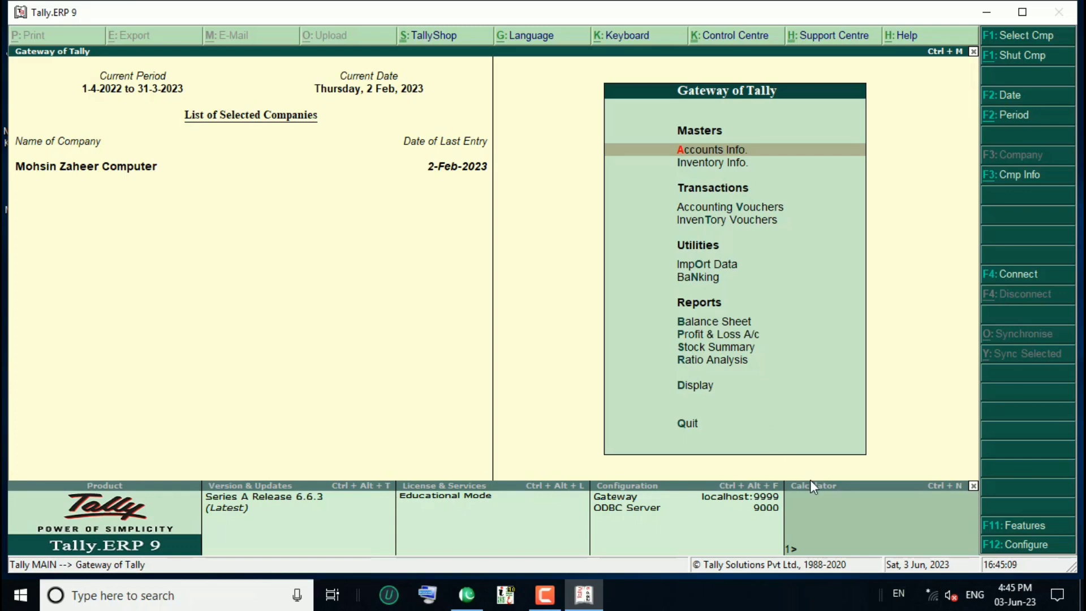
Step: Open the company's balance sheet and switch it to the detailed view
key(b)
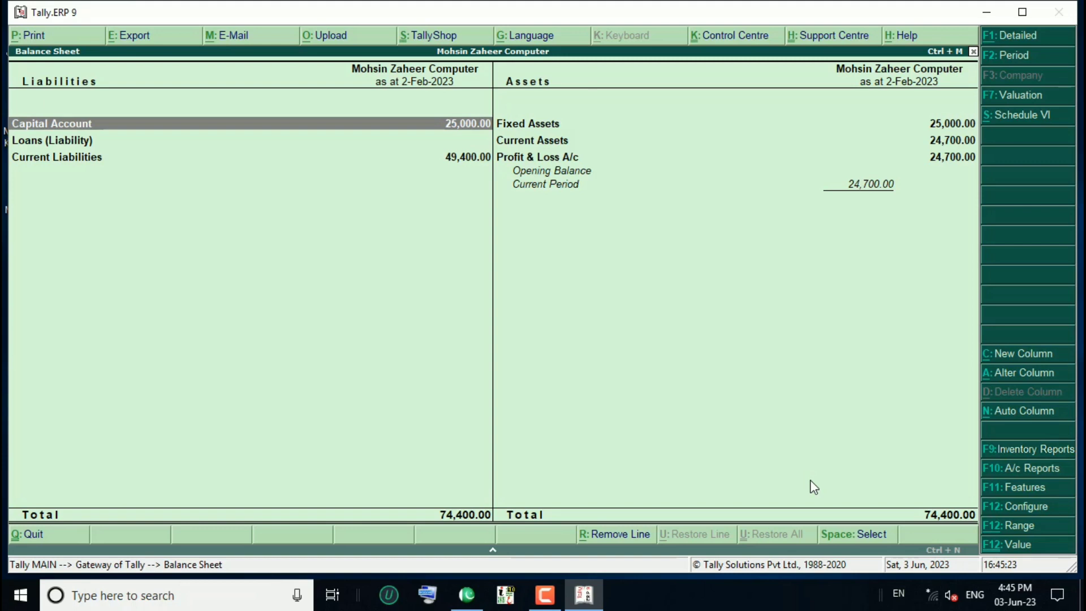
key(alt+F1)
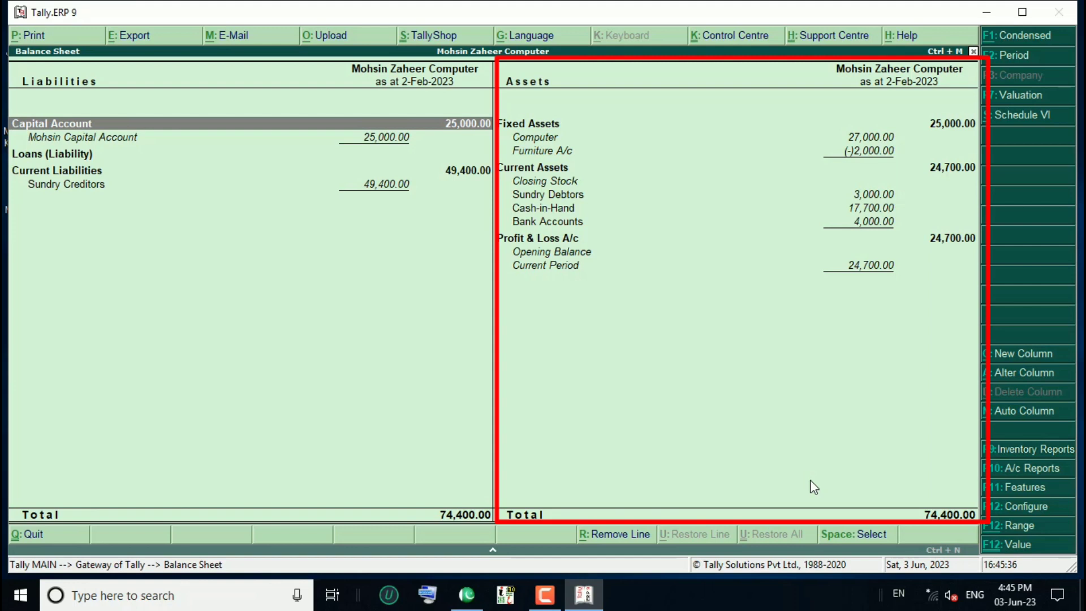
key(Right)
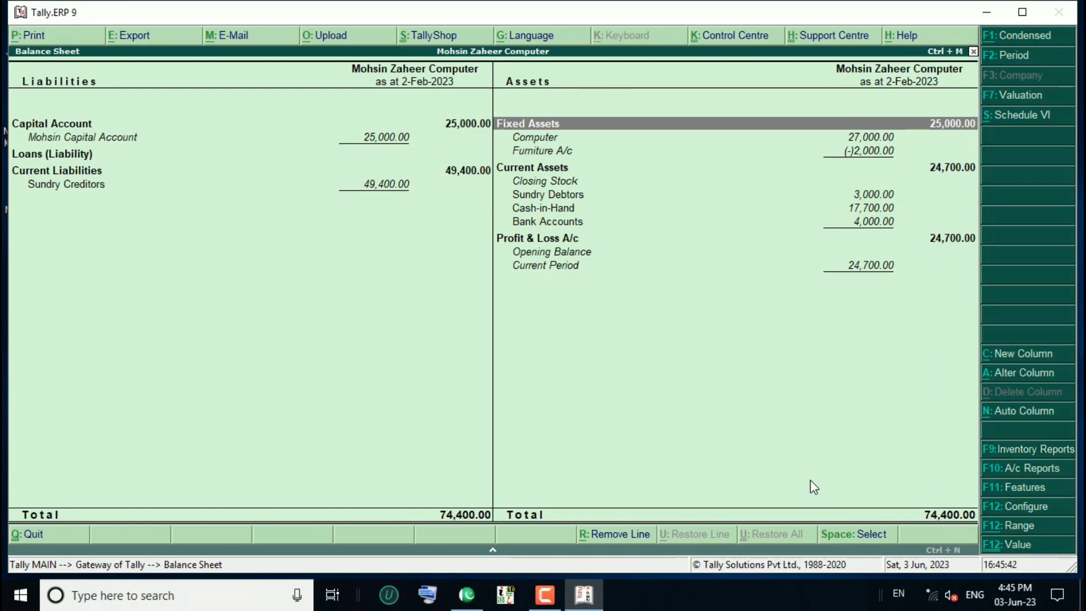
key(Left)
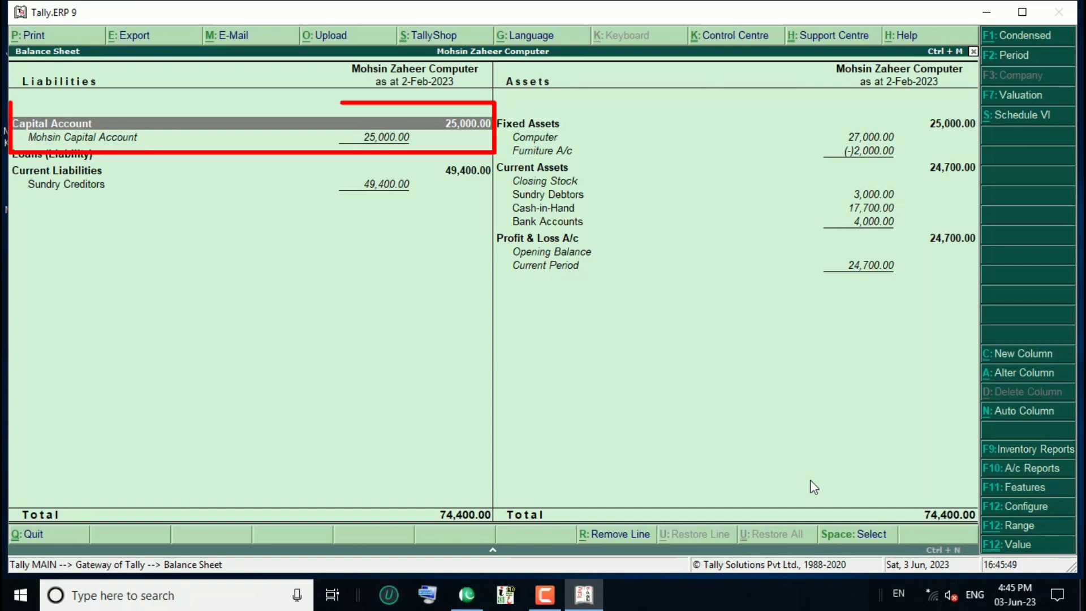
Step: Review the capital account, loans and current liabilities on the liabilities side of the balance sheet
key(Down)
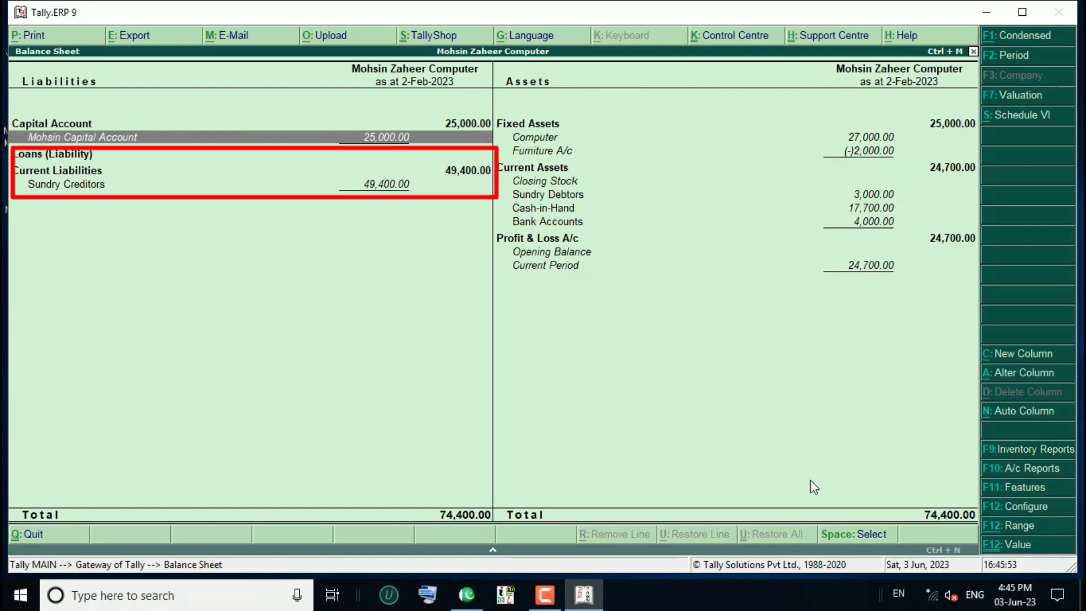
key(Down)
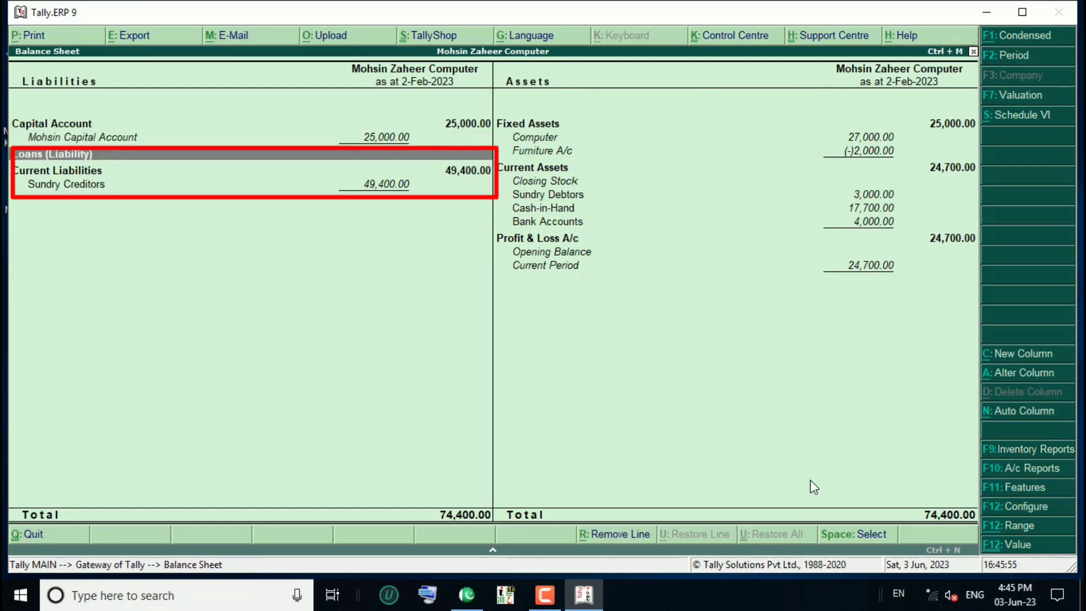
key(Down)
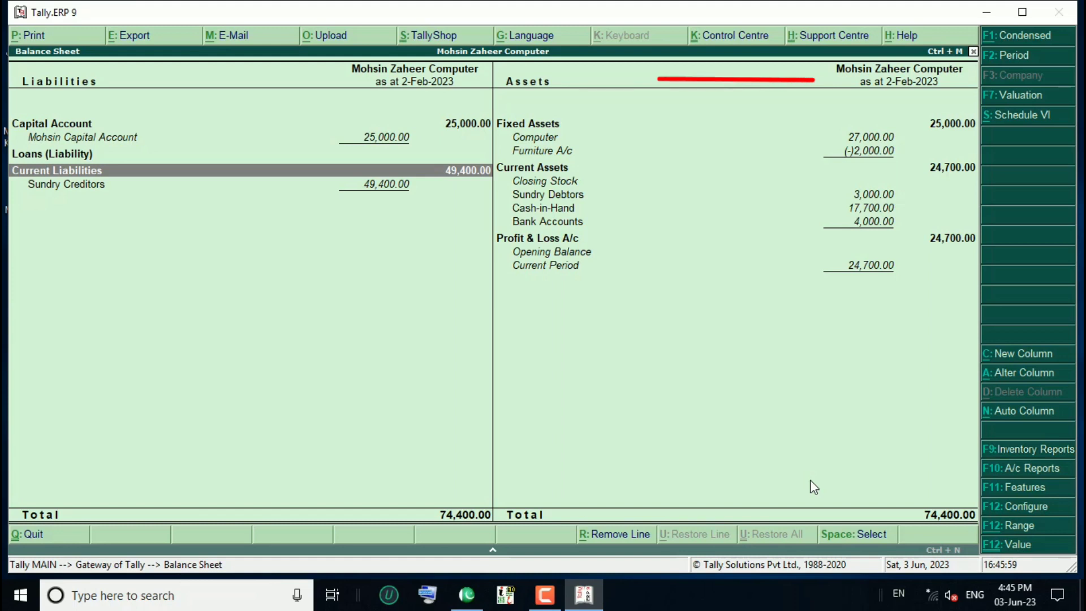
Step: Examine the assets side of the balance sheet, covering fixed assets and current assets including sundry debtors, cash-in-hand and bank accounts
key(Right)
key(Up)
key(Up)
key(Up)
key(Up)
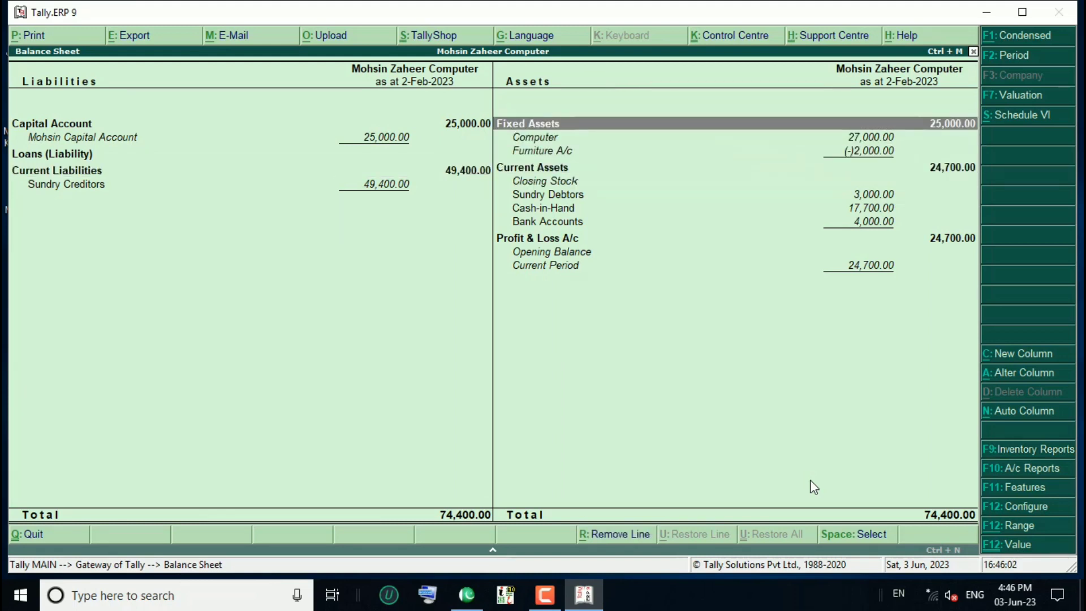
key(Down)
key(Down)
key(Down)
key(Down)
key(Down)
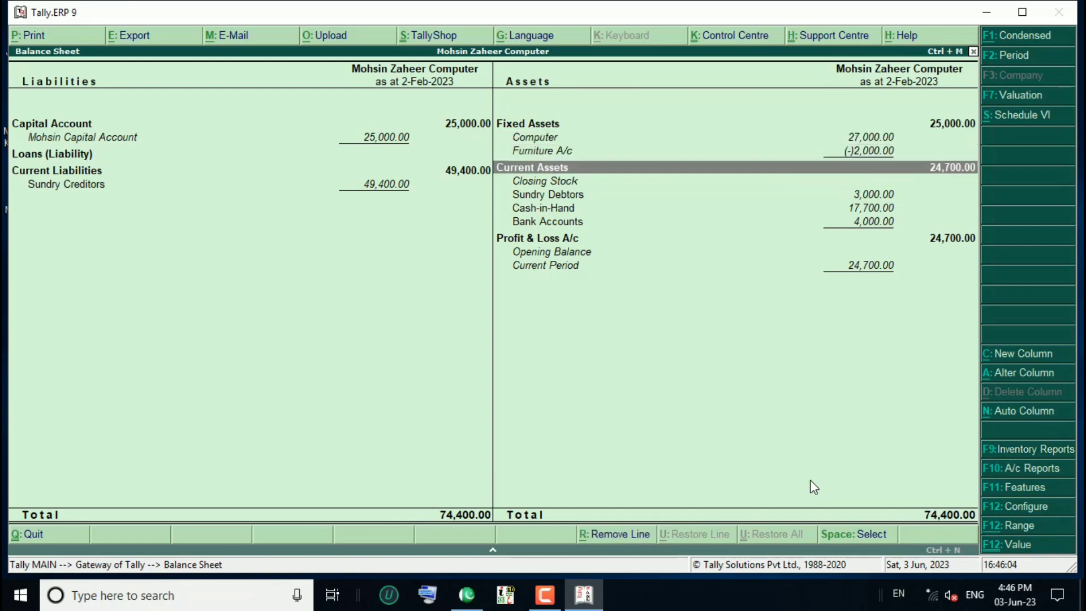
key(Down)
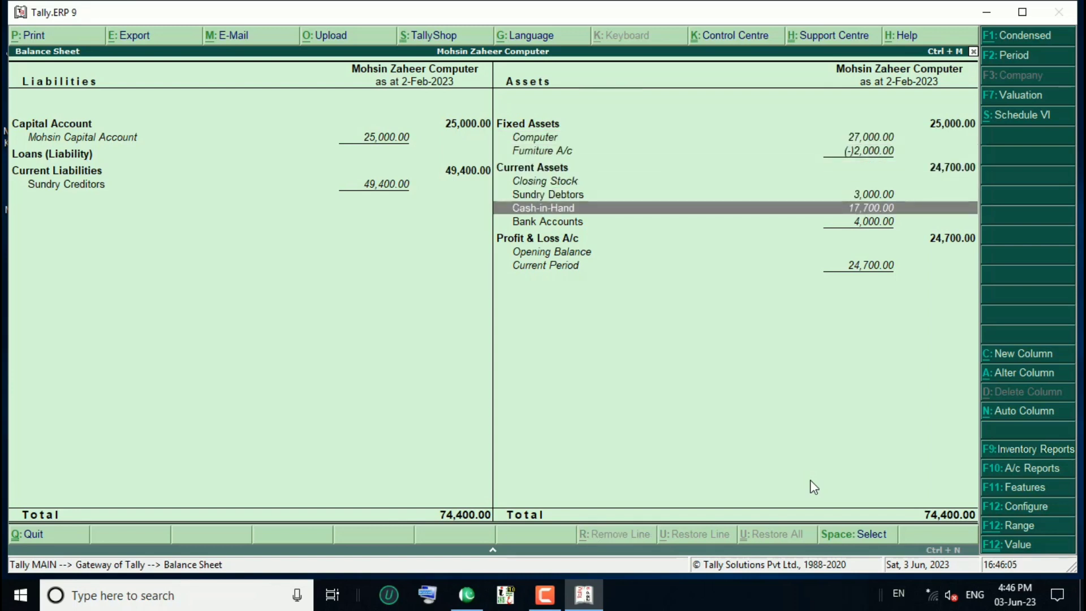
key(Down)
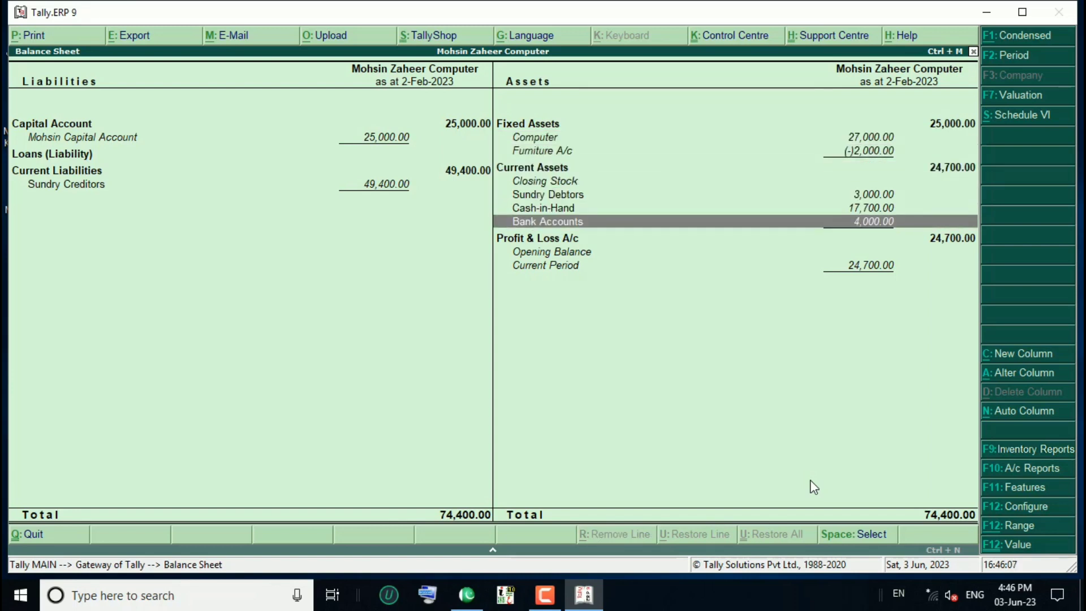
key(Up)
key(Up)
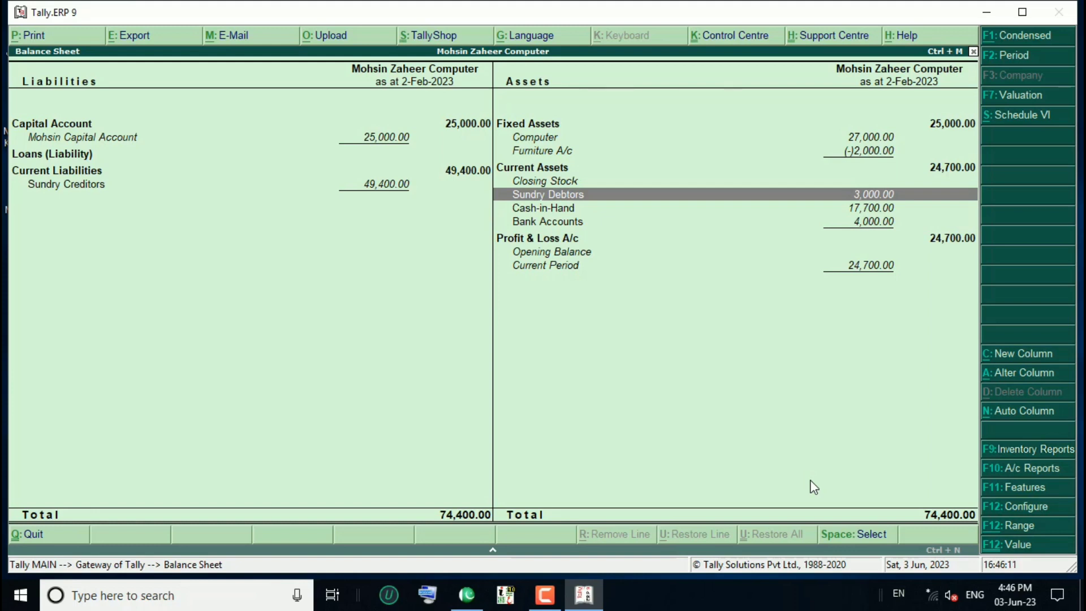
Step: Open the group summary of Sundry Creditors under Current Liabilities in the balance sheet
key(Left)
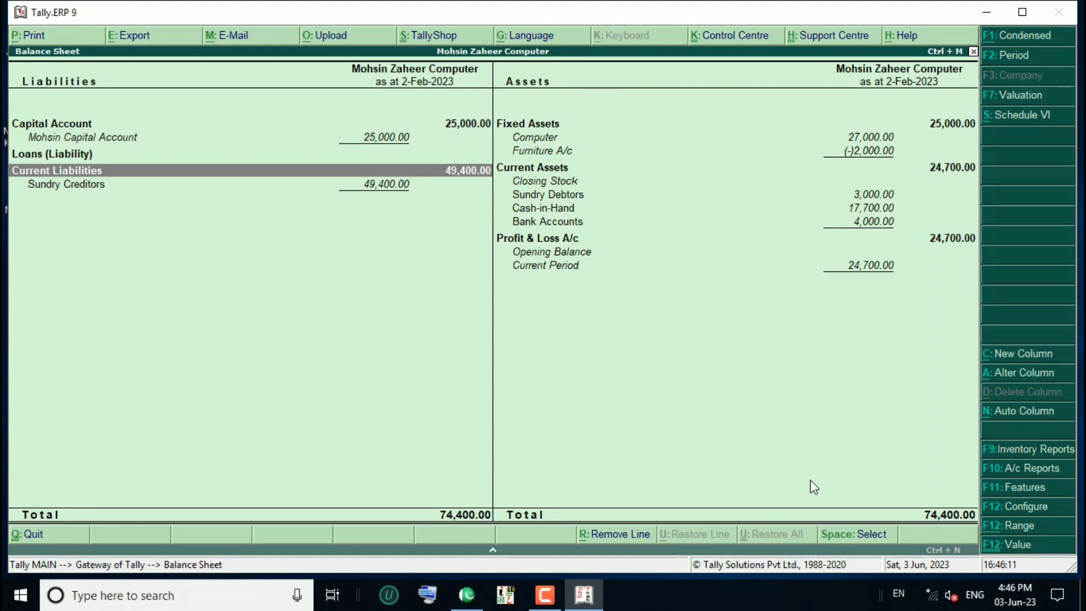
key(Down)
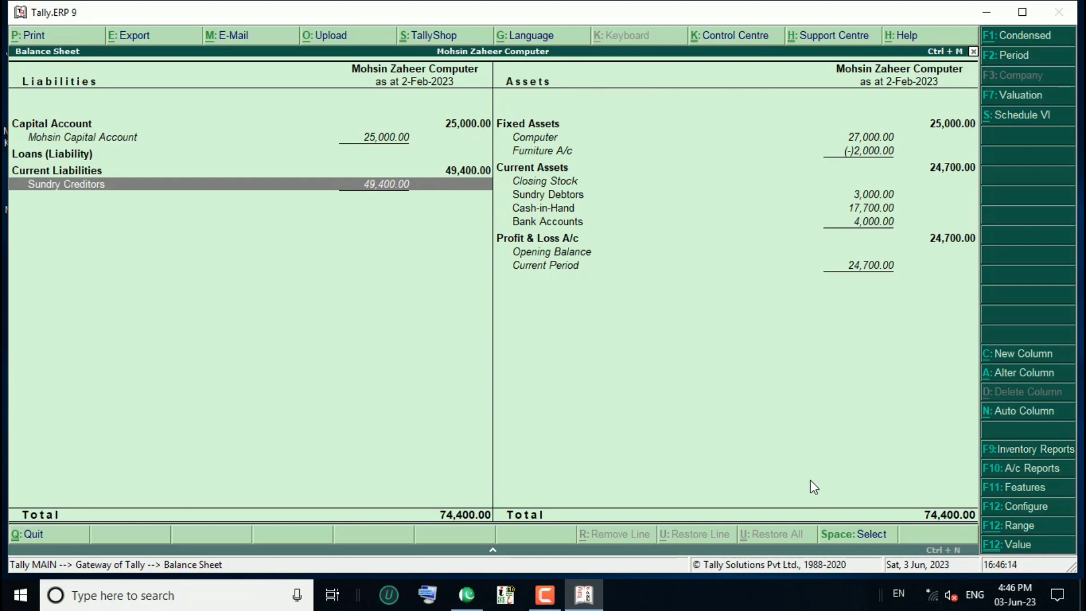
key(Up)
key(Down)
key(Return)
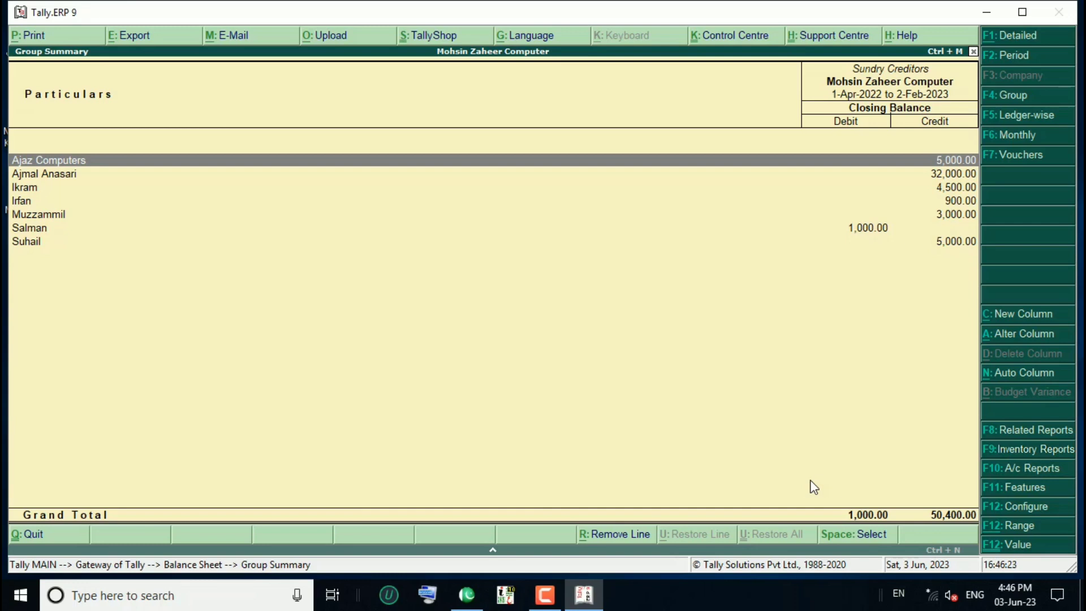
Step: Review each creditor's closing balance in the Sundry Creditors group summary
key(Down)
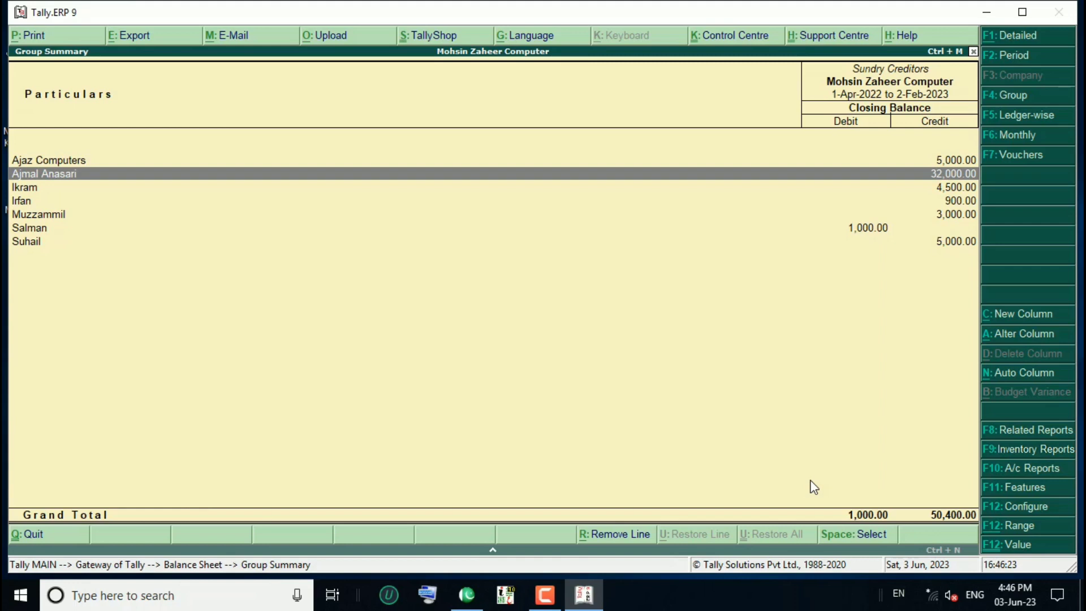
key(Down)
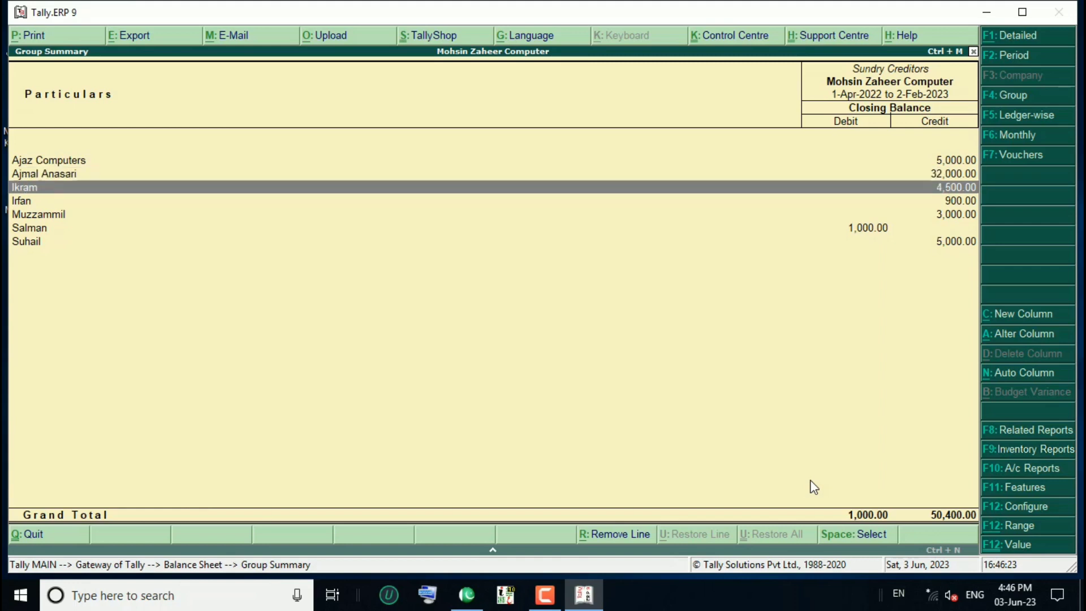
key(Down)
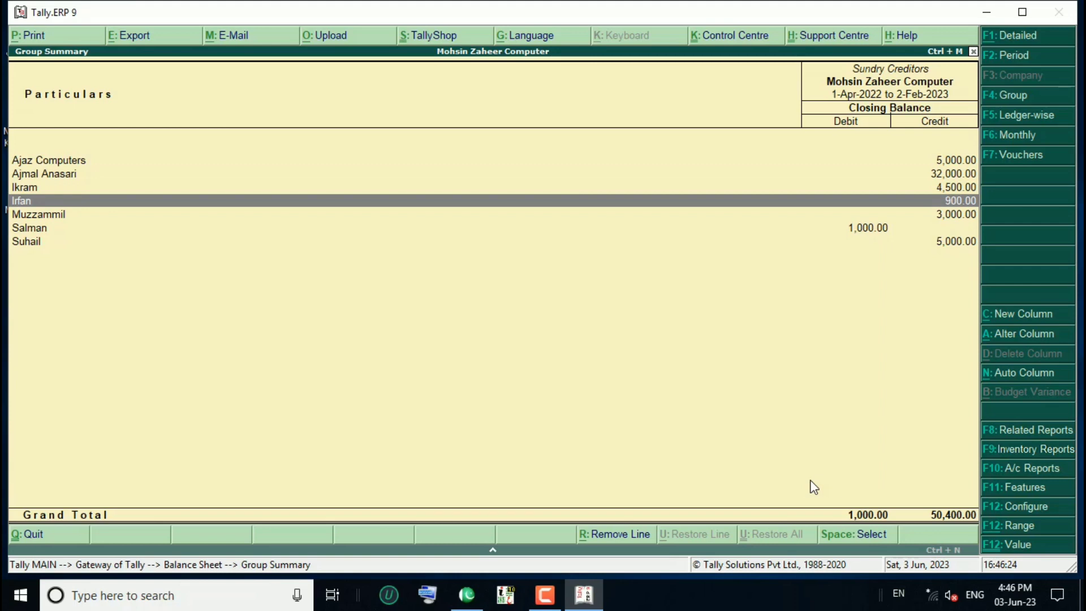
key(Down)
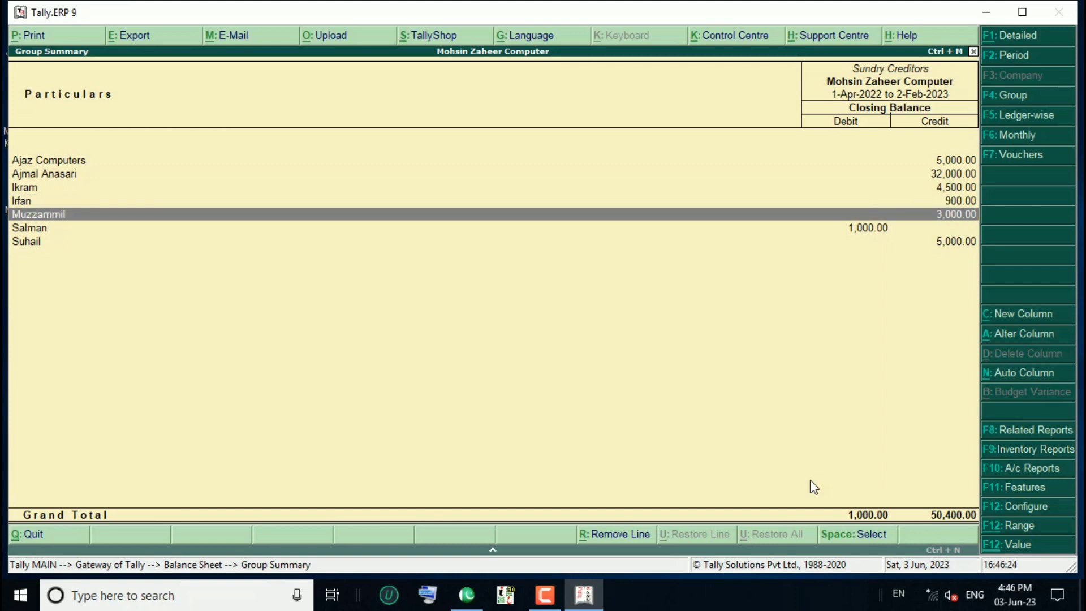
key(Down)
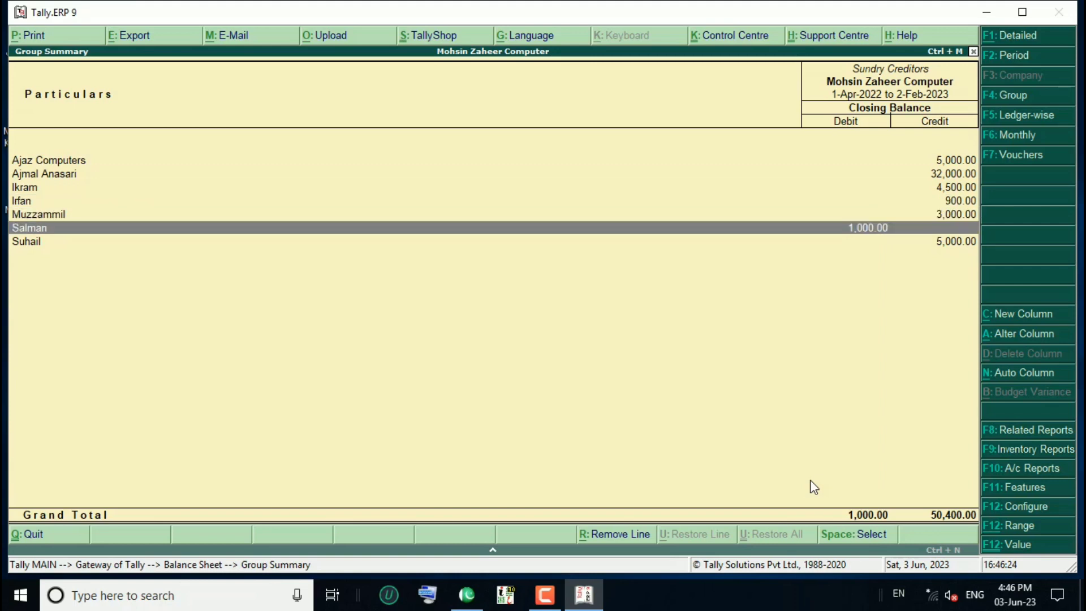
key(Down)
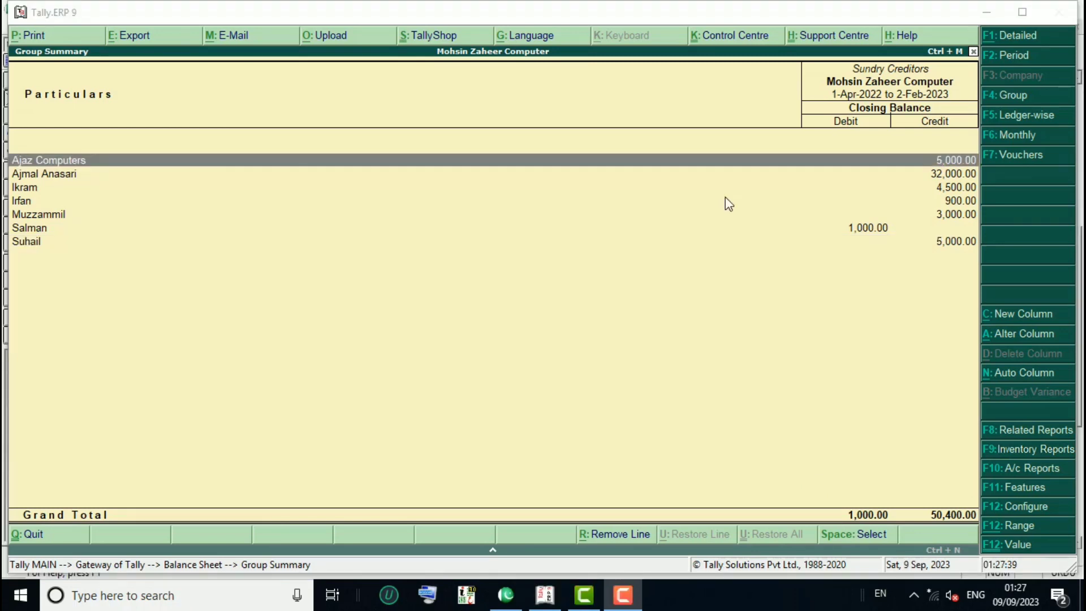
Step: Open the monthly summary of the Ajaz Computers ledger and compare the January and February transactions
click(717, 169)
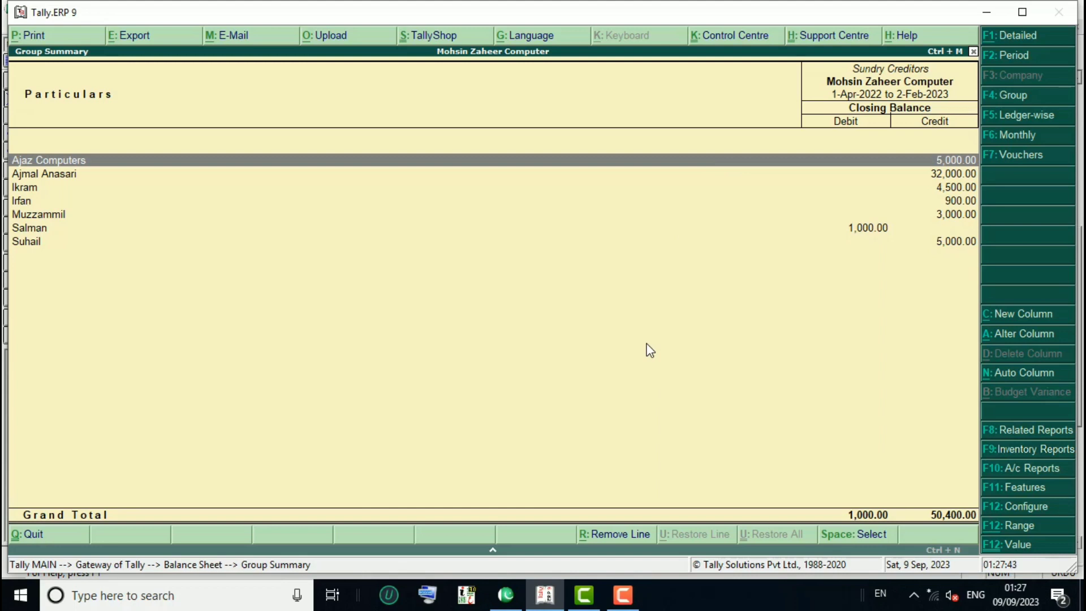
key(Down)
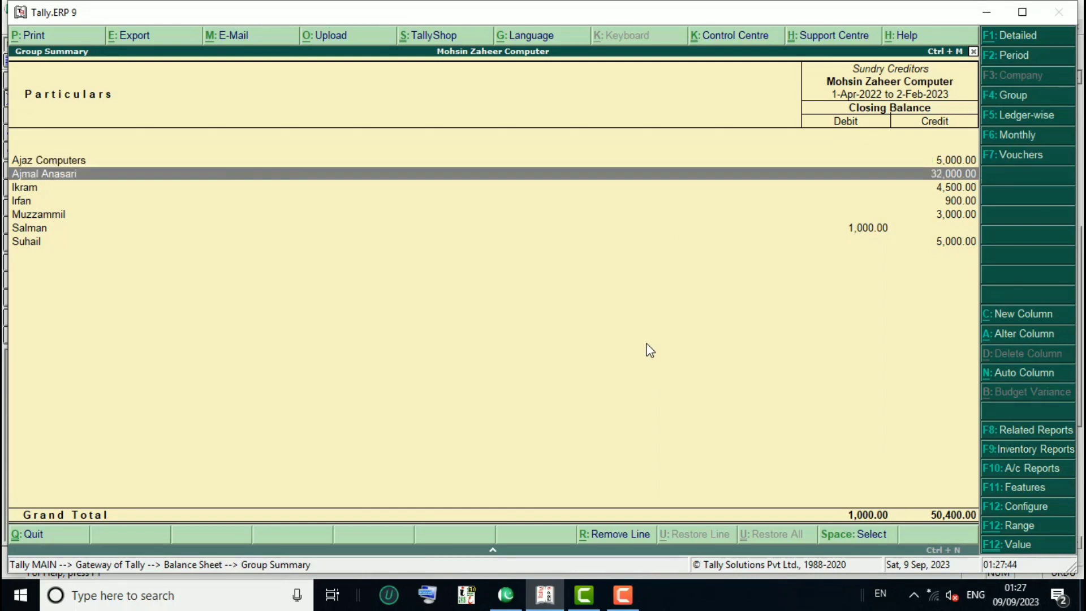
key(Up)
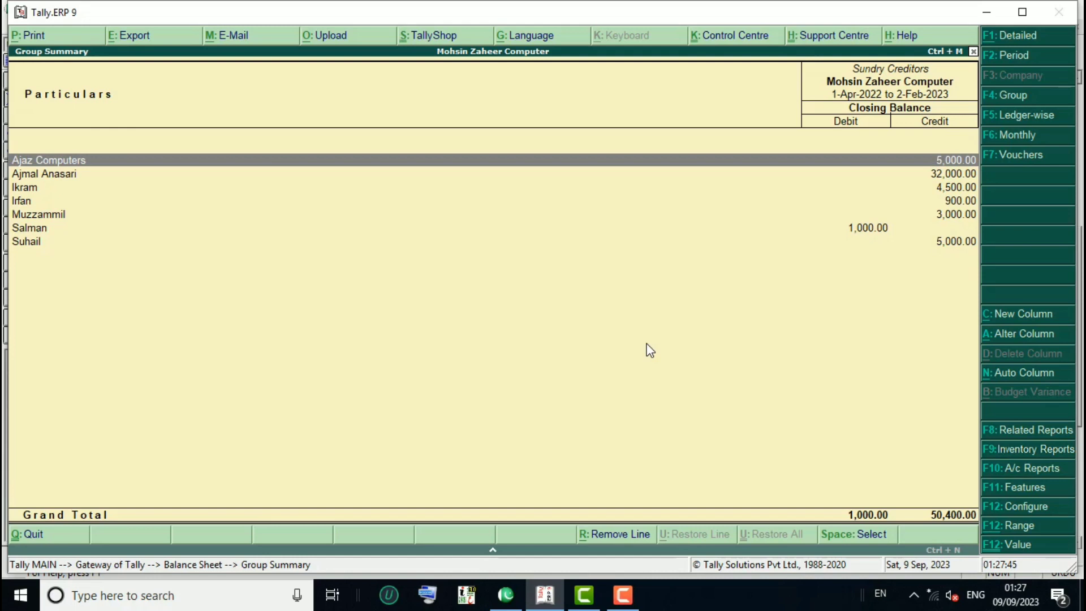
key(Return)
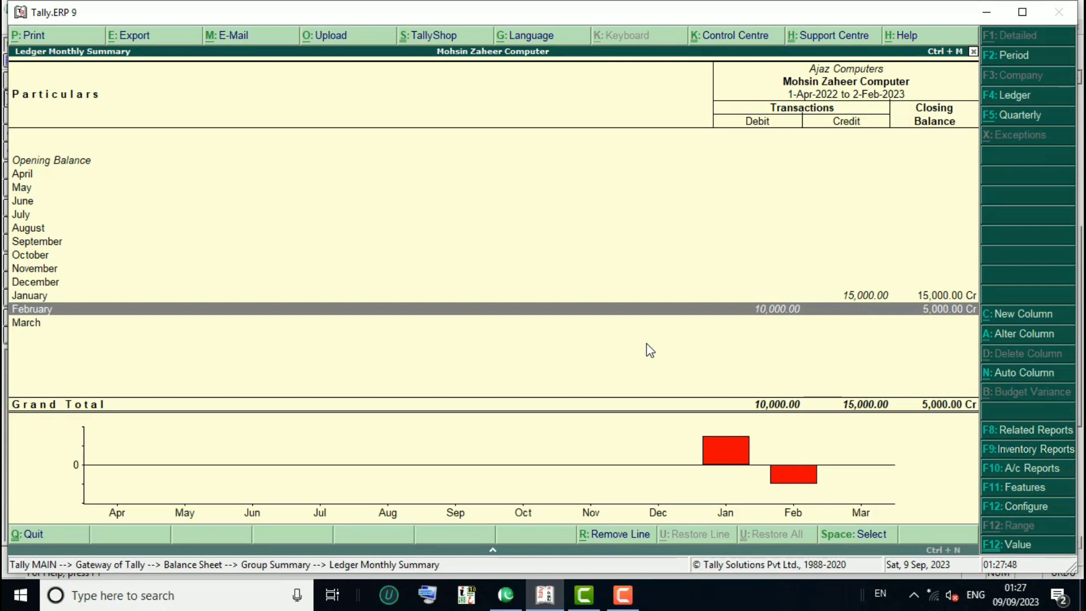
key(Up)
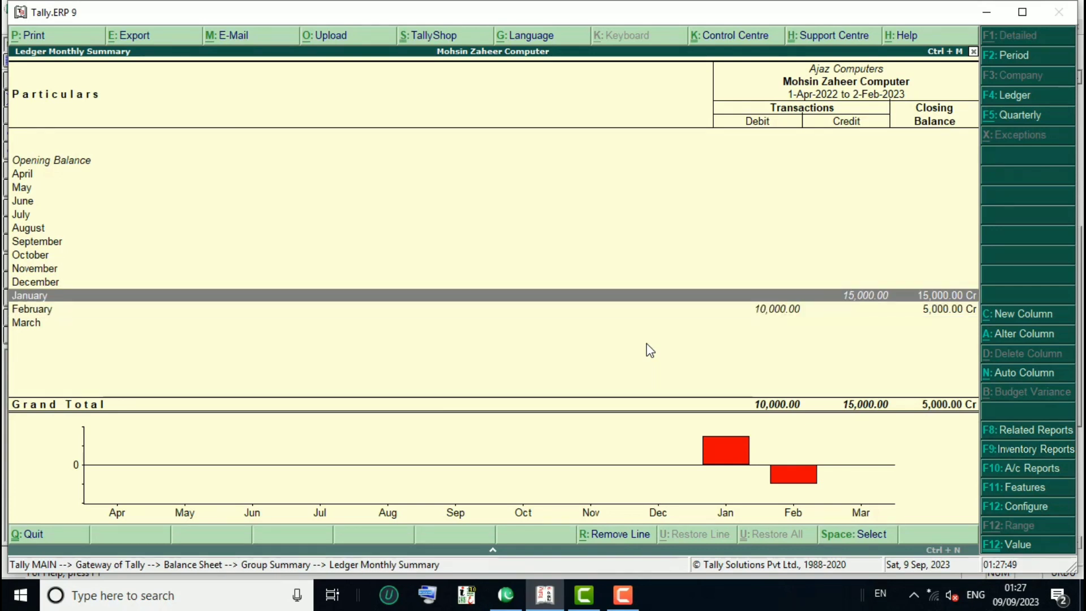
key(Up)
key(Down)
key(Down)
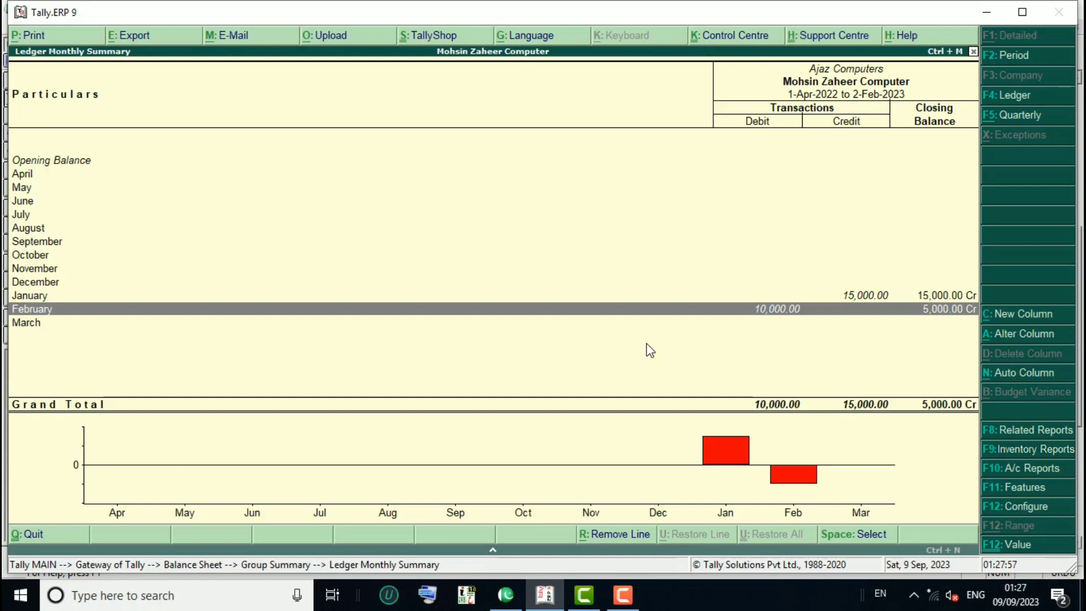
Step: Inspect the January journal voucher of the Ajaz Computers ledger and return to its monthly summary
key(Up)
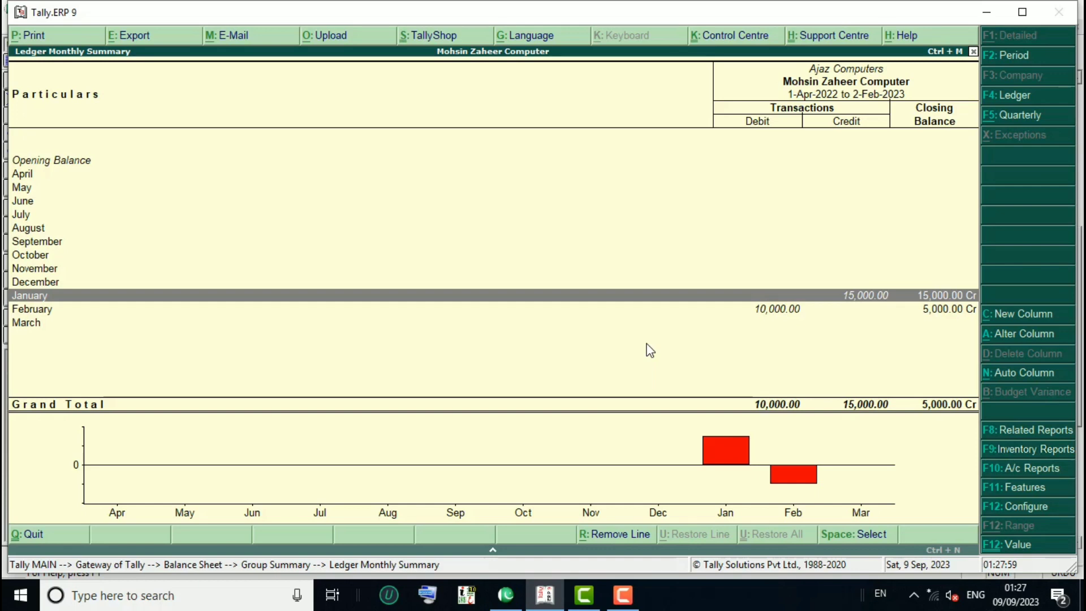
key(Return)
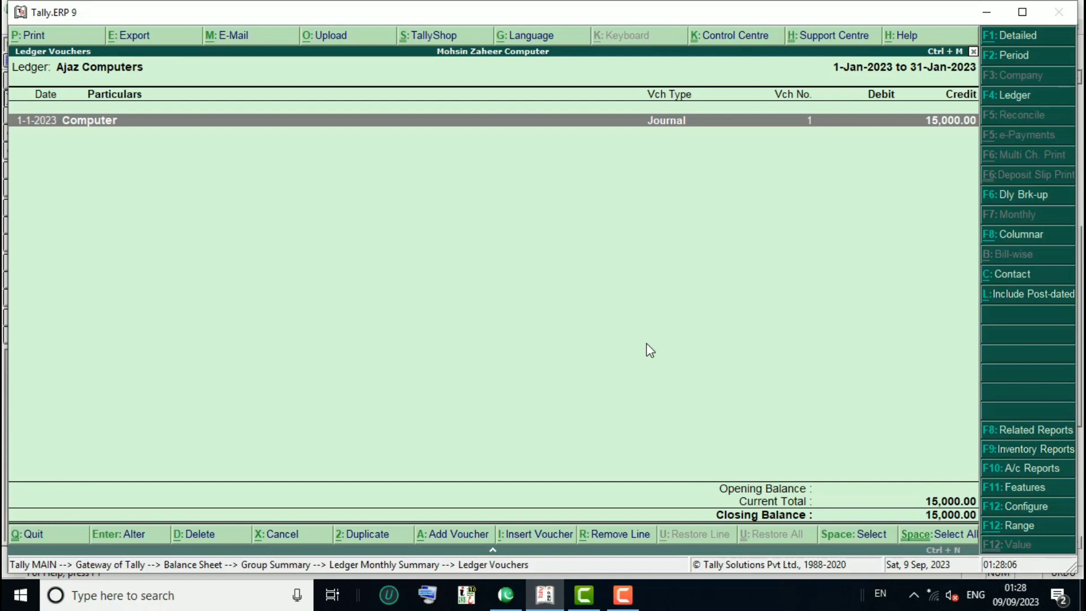
key(Return)
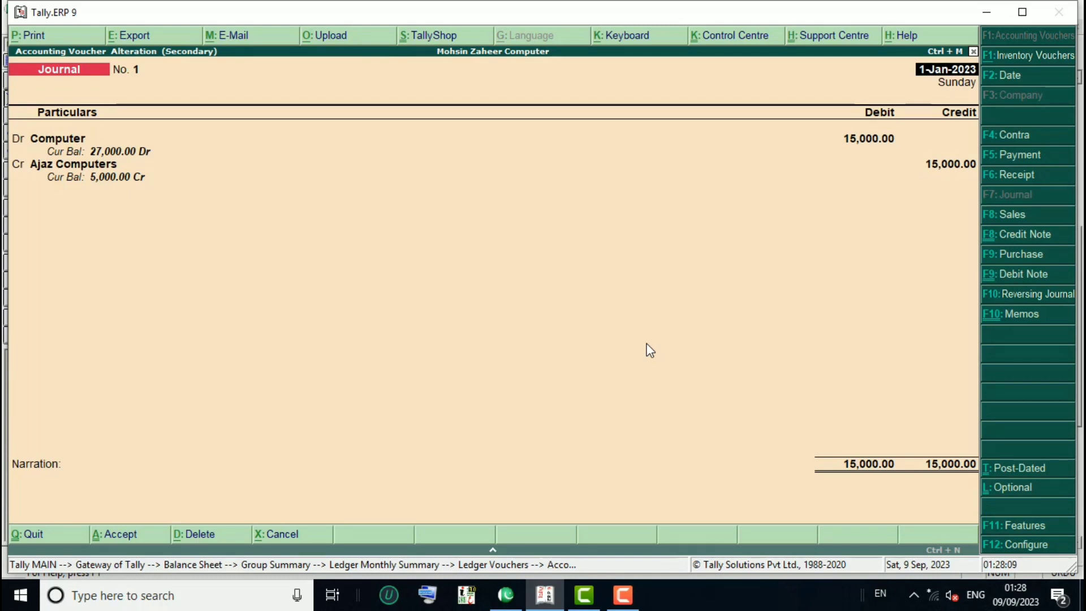
key(Escape)
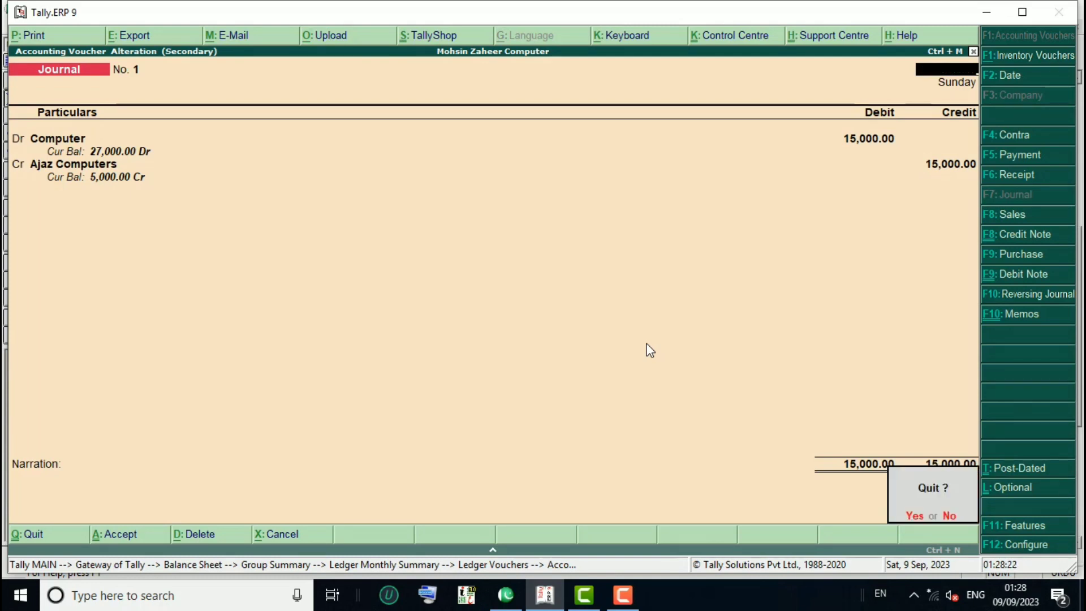
key(Return)
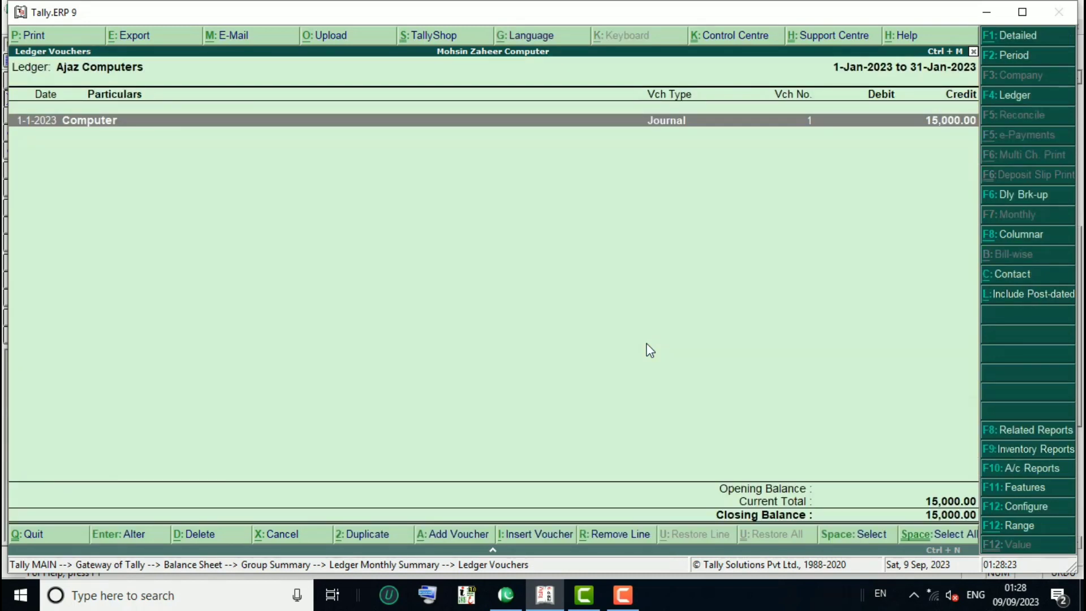
key(Escape)
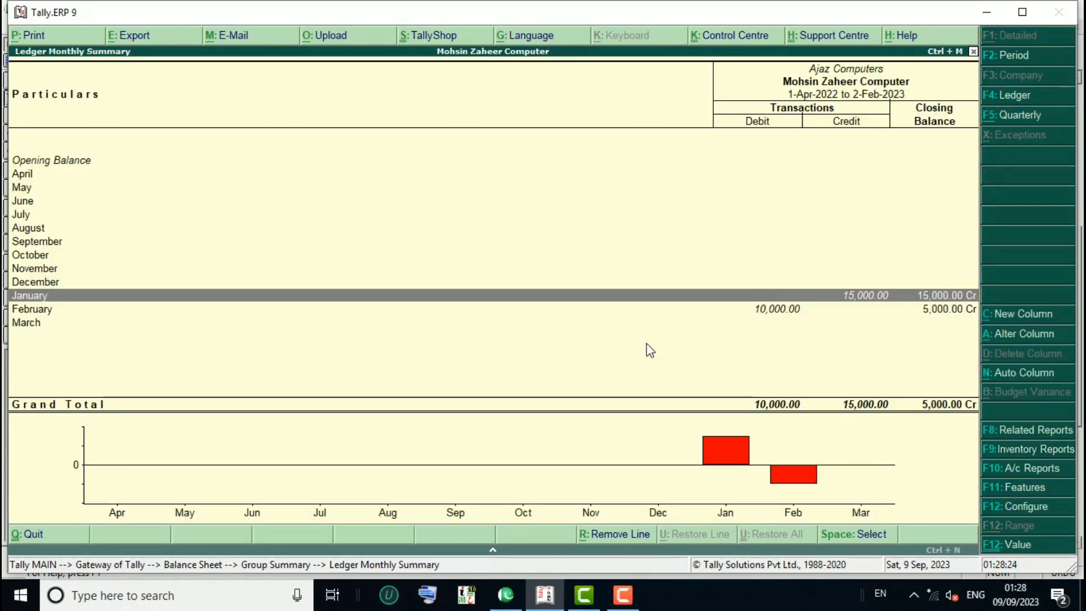
Step: Inspect the February cash payment voucher of the Ajaz Computers ledger and return to its monthly summary
key(Down)
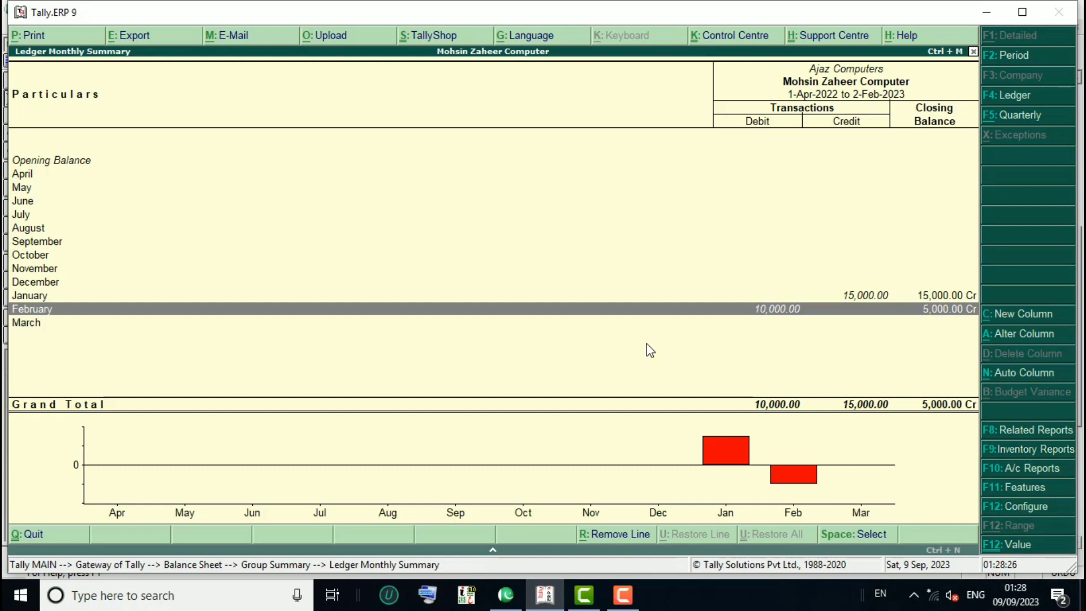
key(Return)
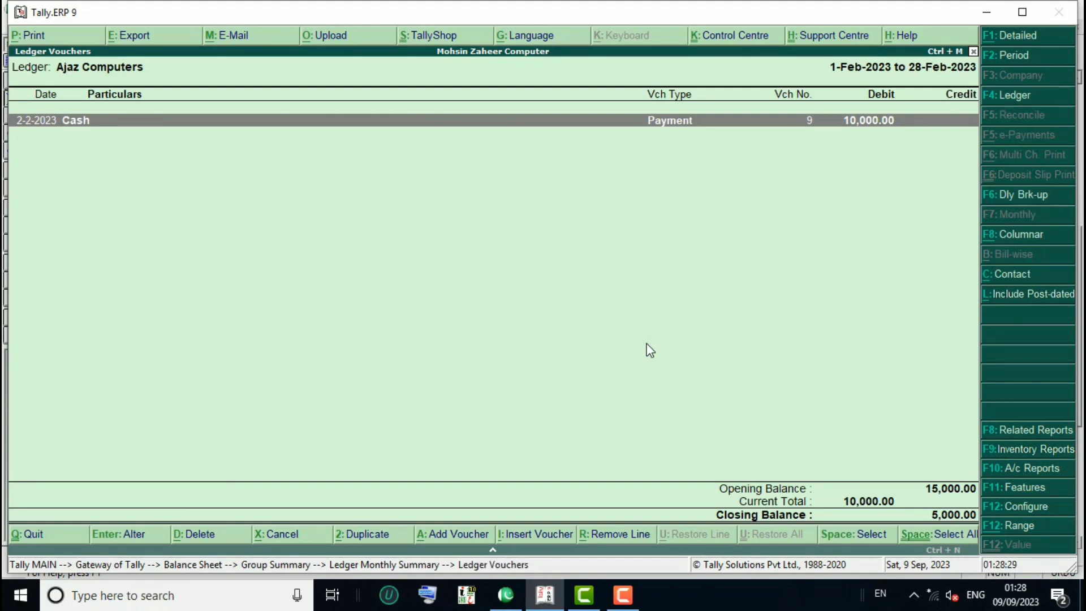
key(Return)
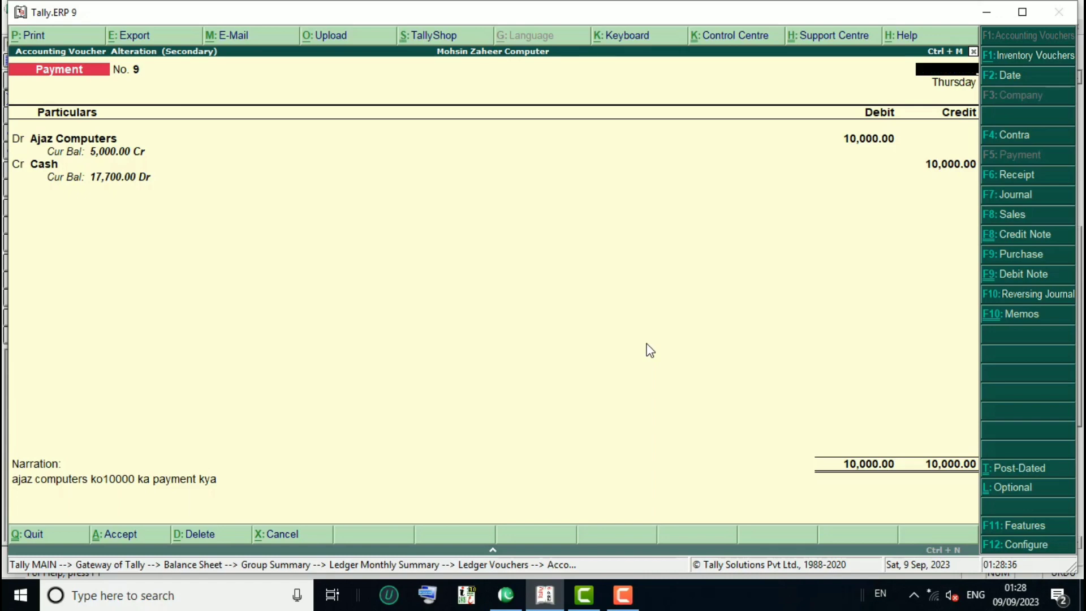
key(Escape)
key(y)
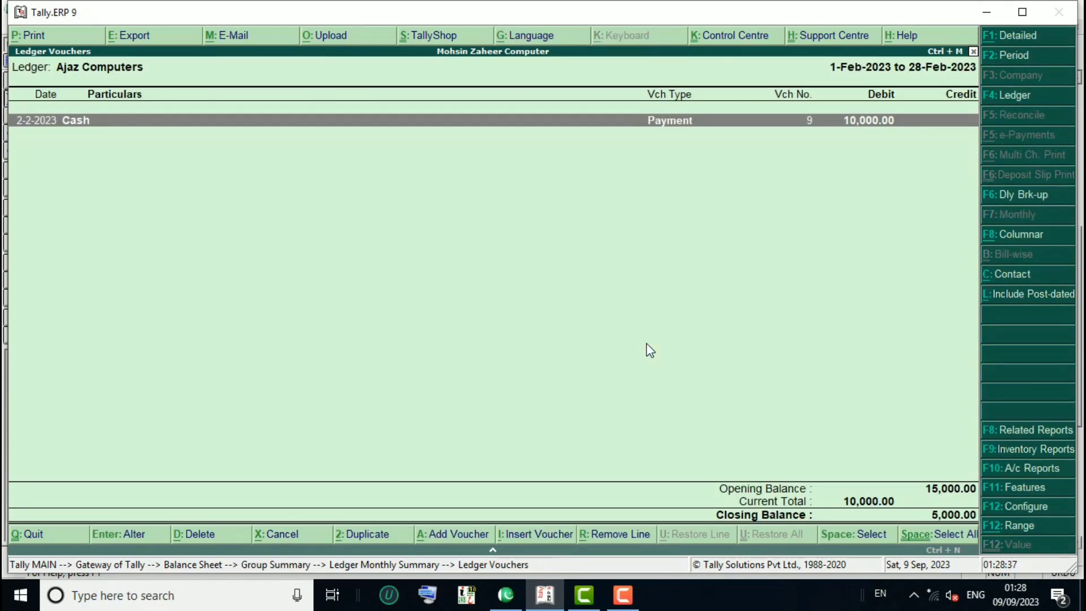
key(Escape)
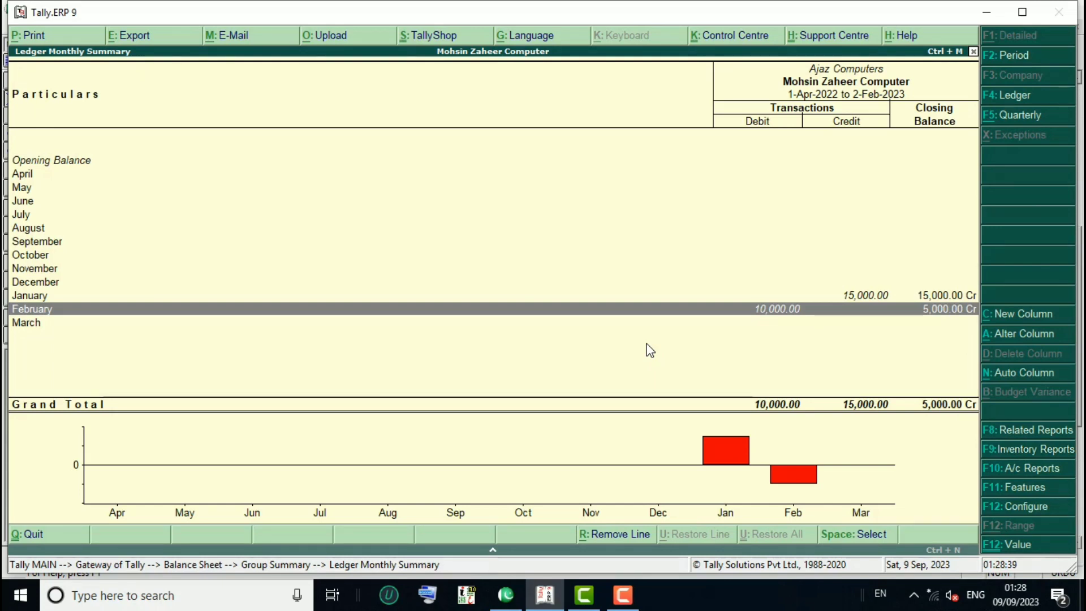
Step: Review the January purchase and payment vouchers of the second creditor in the Sundry Creditors group and open the first purchase voucher
key(Escape)
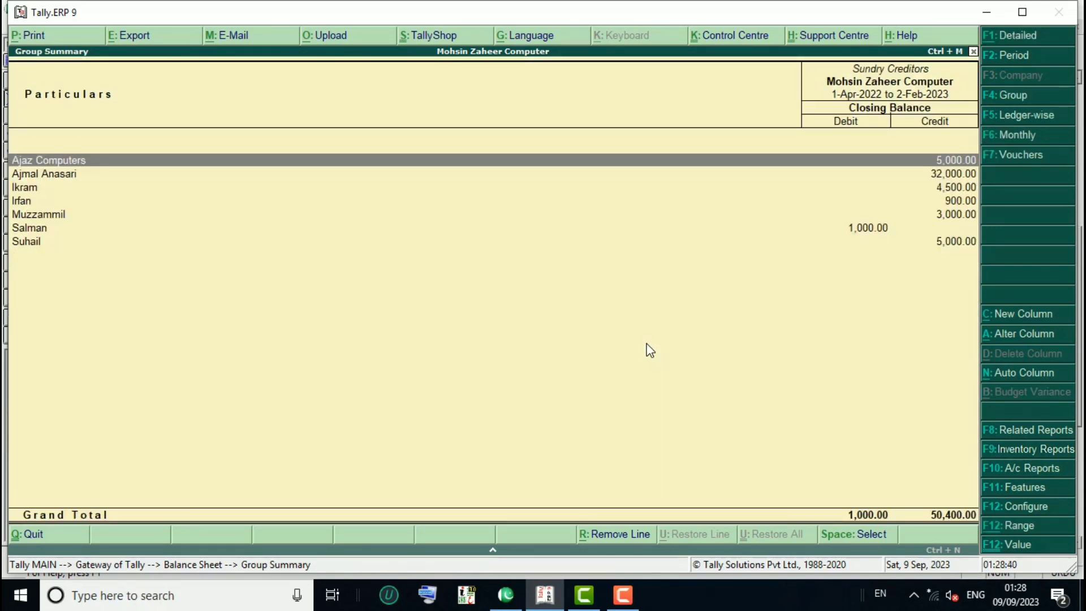
key(Down)
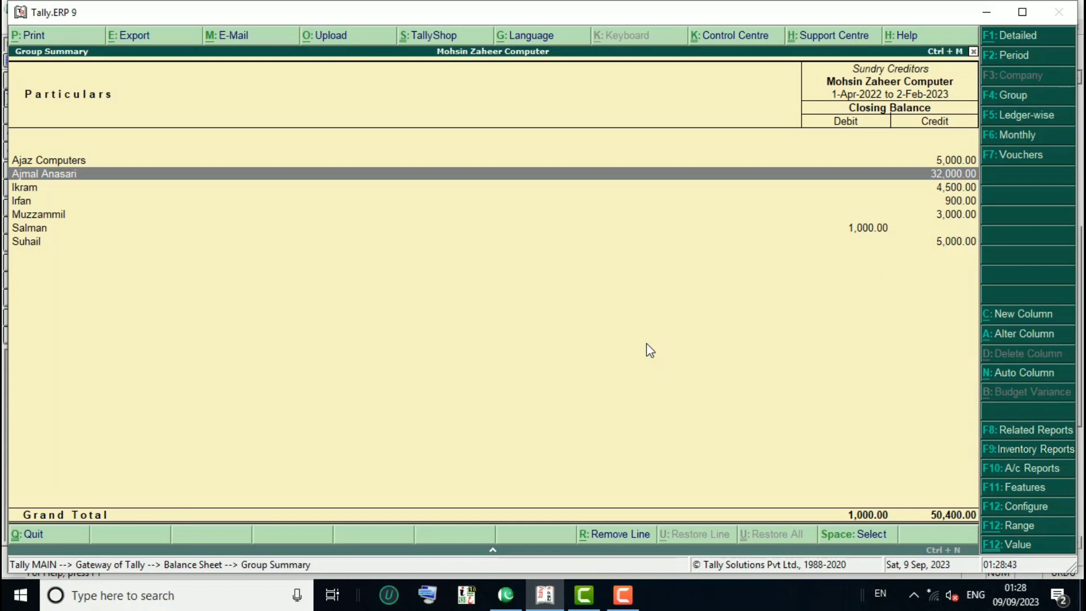
key(Return)
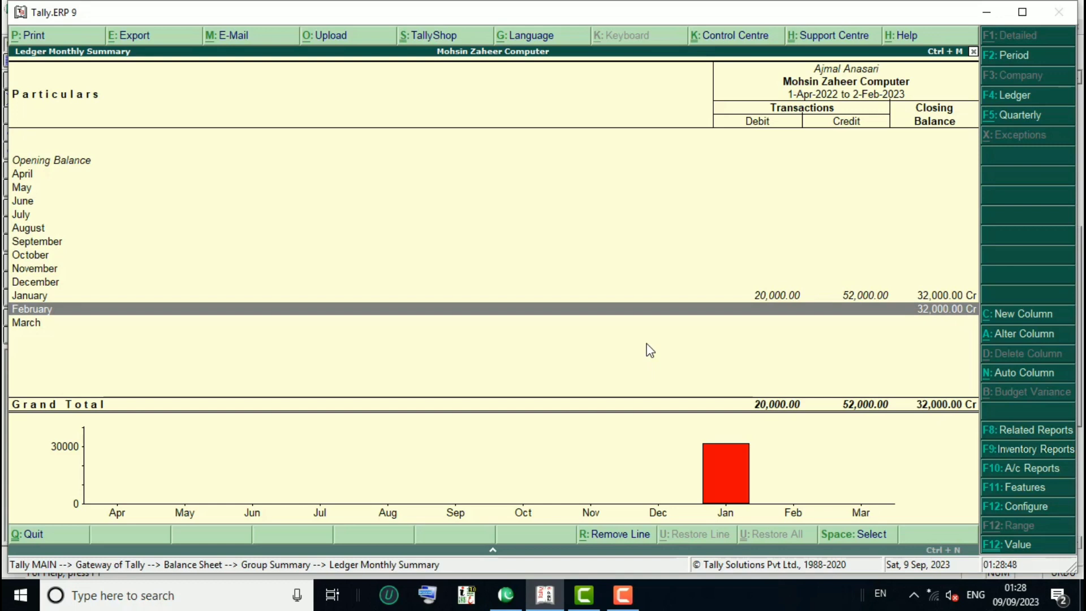
key(Up)
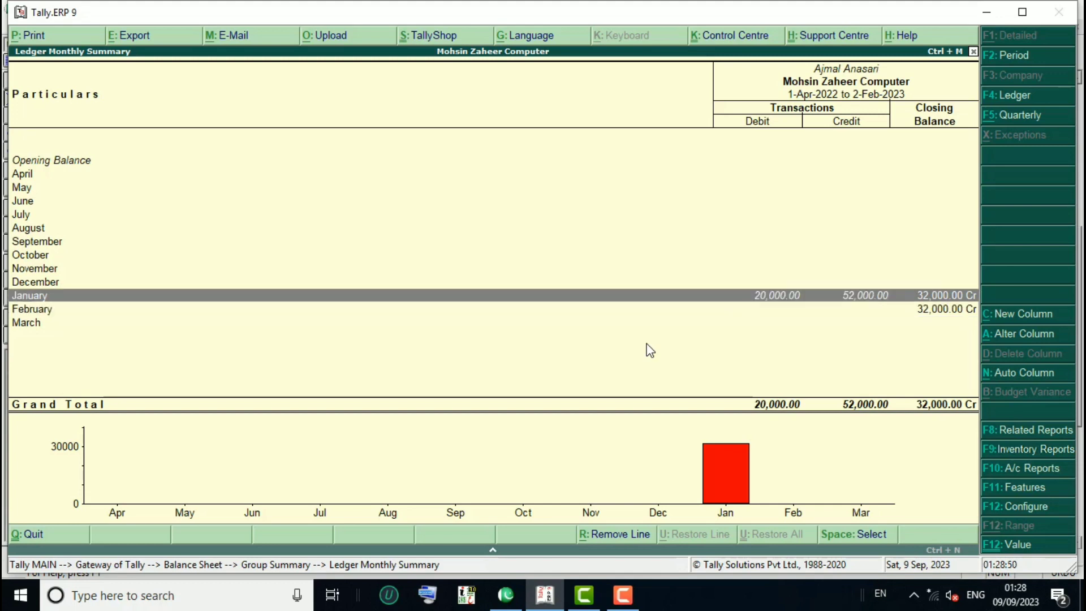
key(Return)
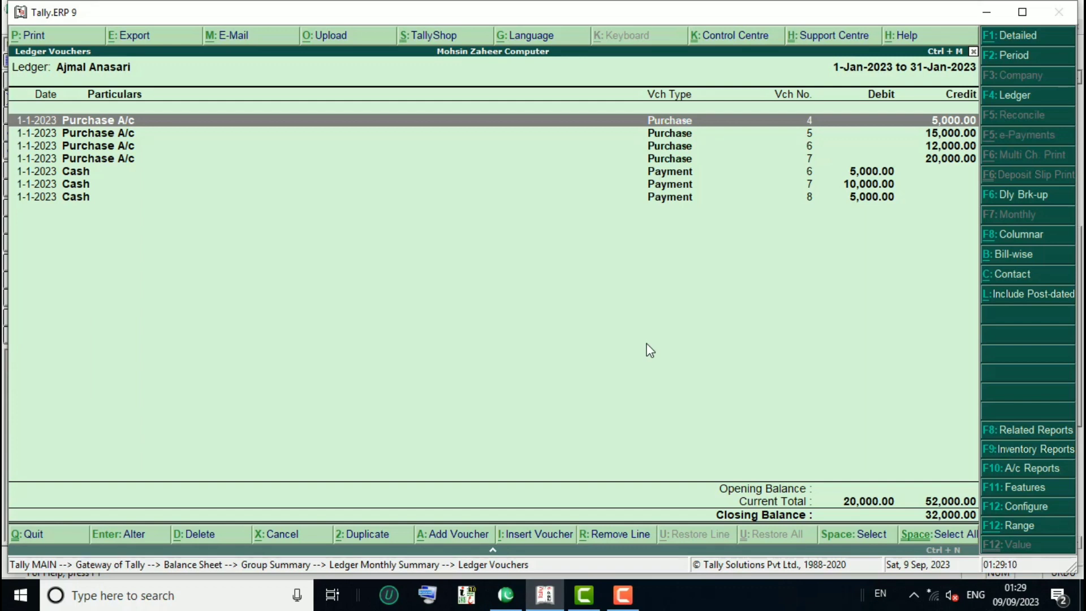
key(Return)
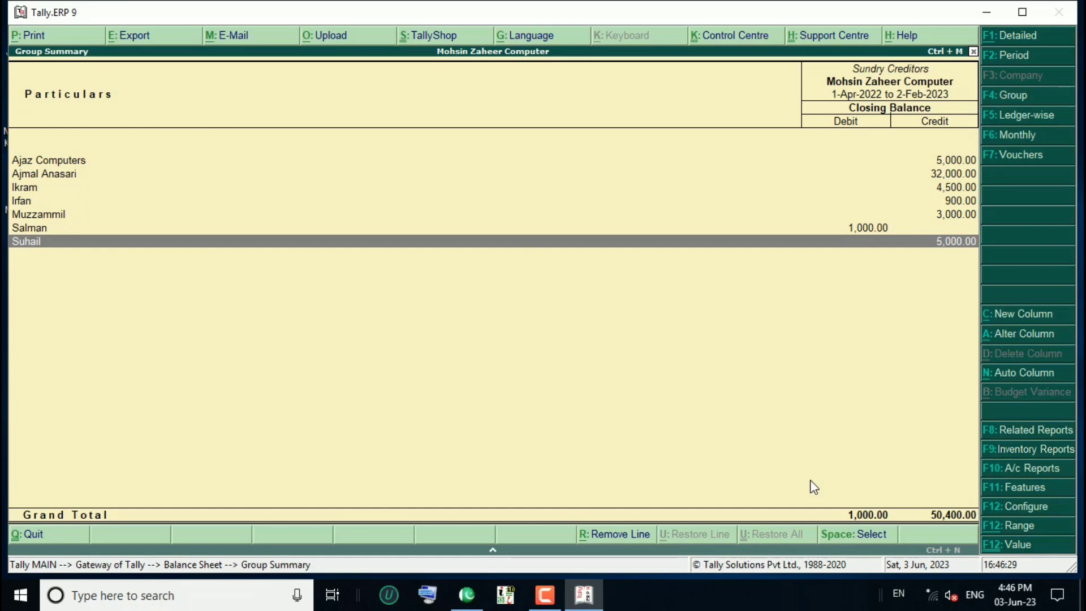
Step: View the Sundry Debtors group summary from the assets side and return to the balance sheet
key(Escape)
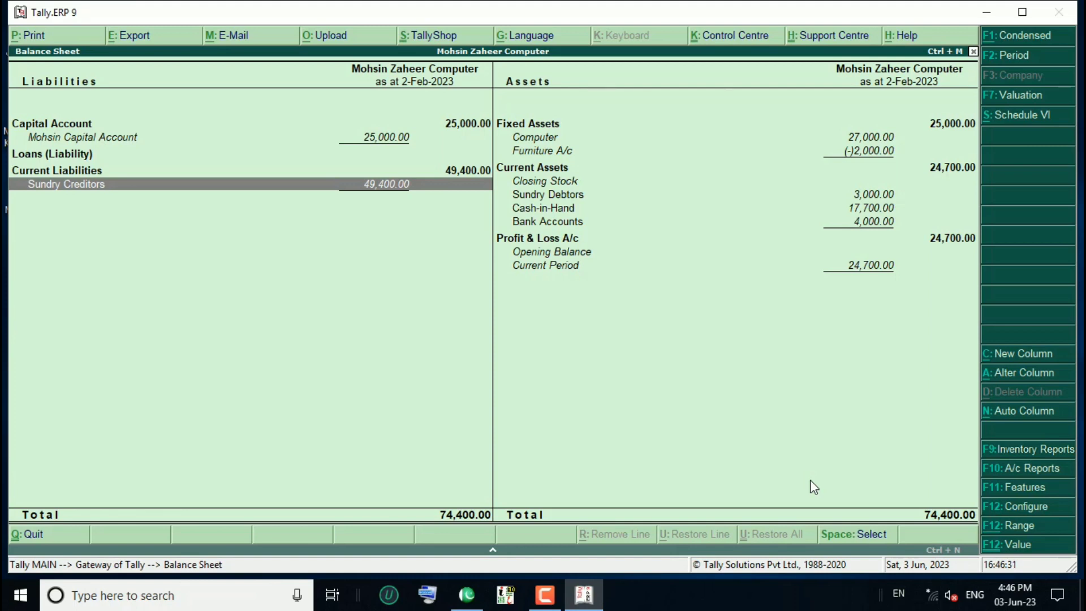
key(Right)
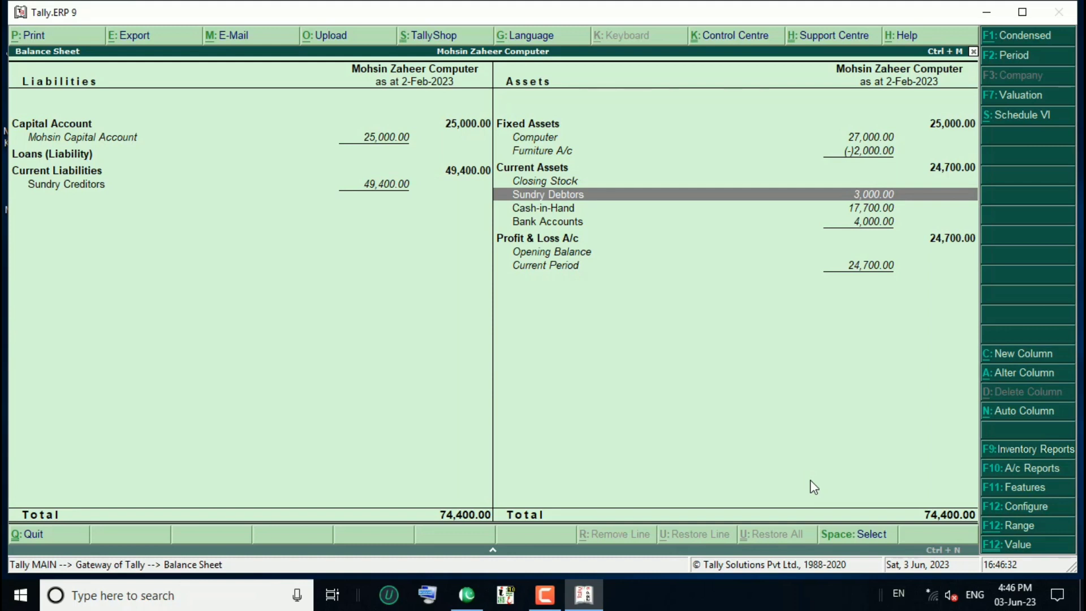
key(Return)
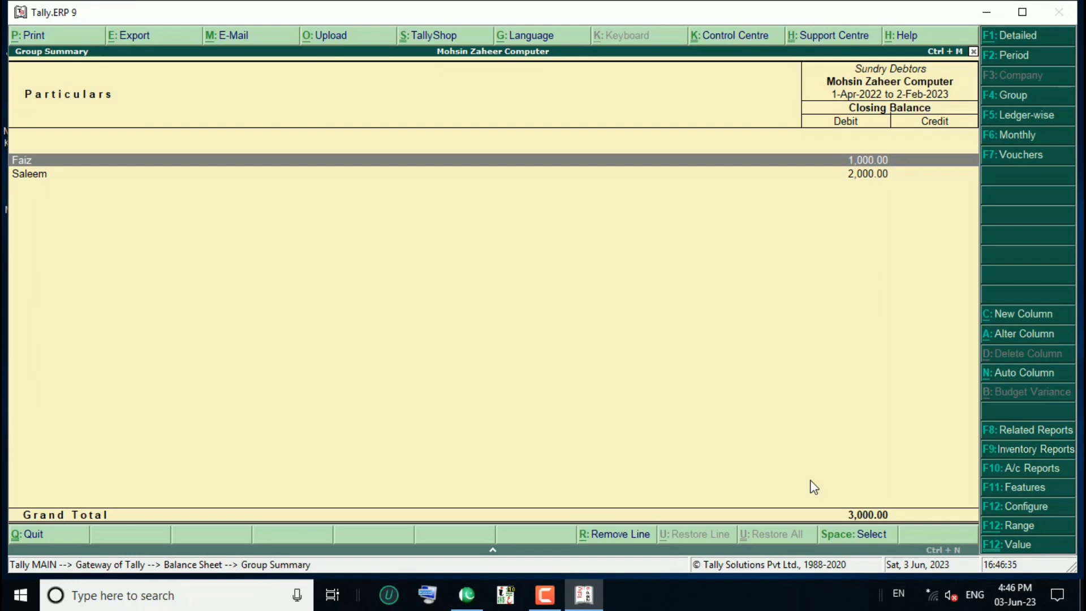
key(Escape)
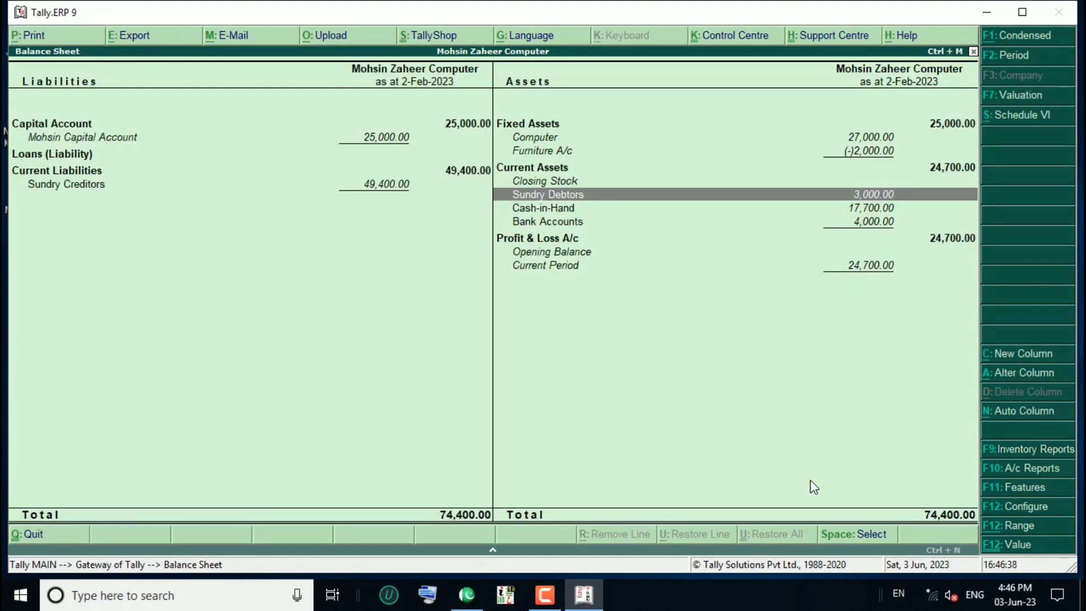
Step: Examine the balance sheet's asset entries from the Computer and Furniture A/c ledgers through current assets to Profit & Loss A/c
key(Up)
key(Up)
key(Up)
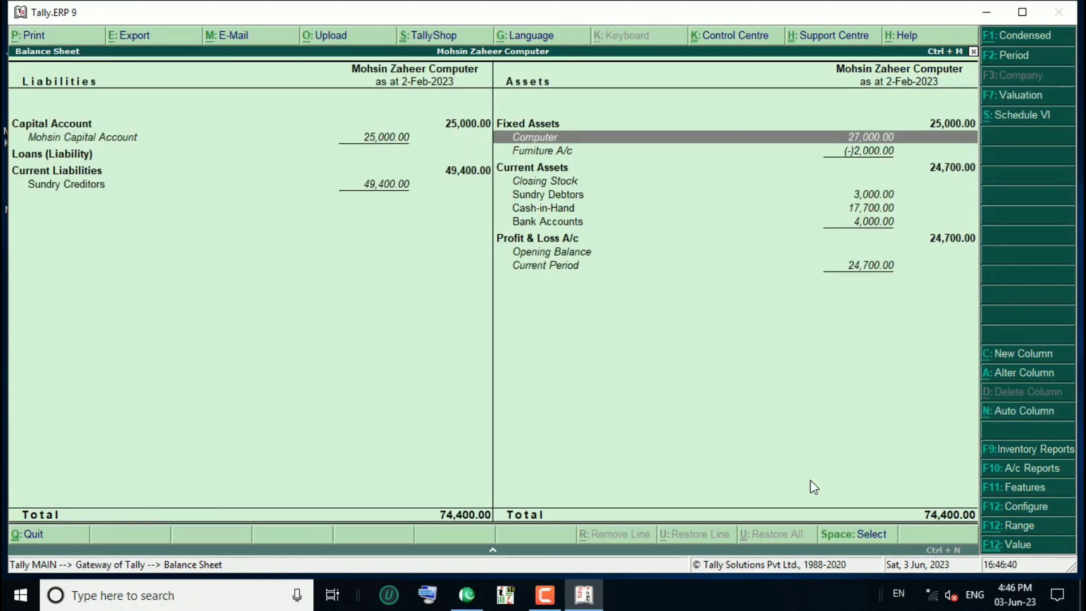
key(Down)
key(Down)
key(Down)
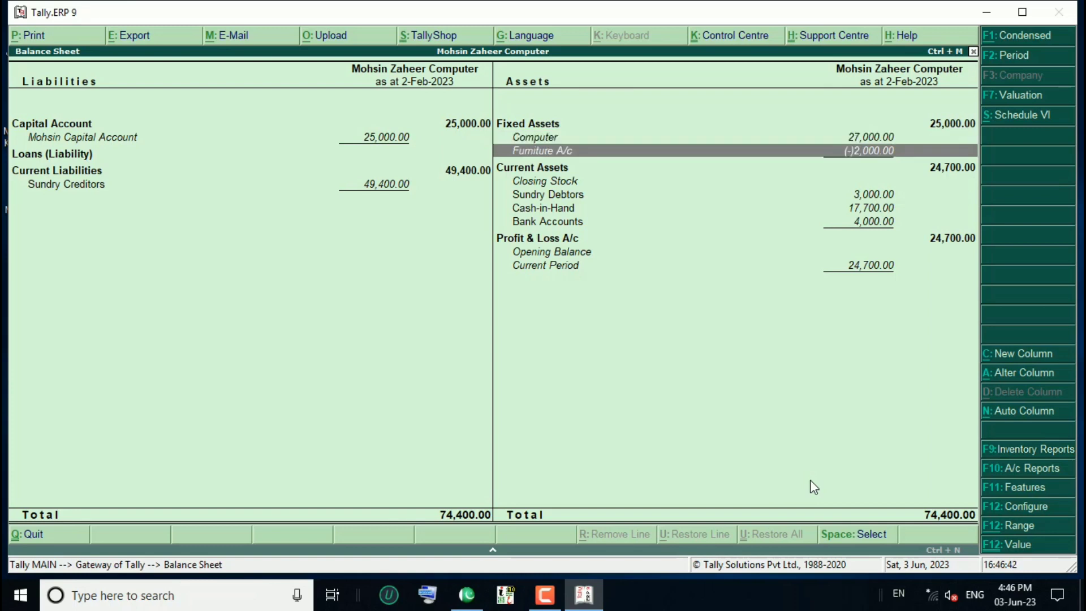
key(Down)
key(Down)
key(Down)
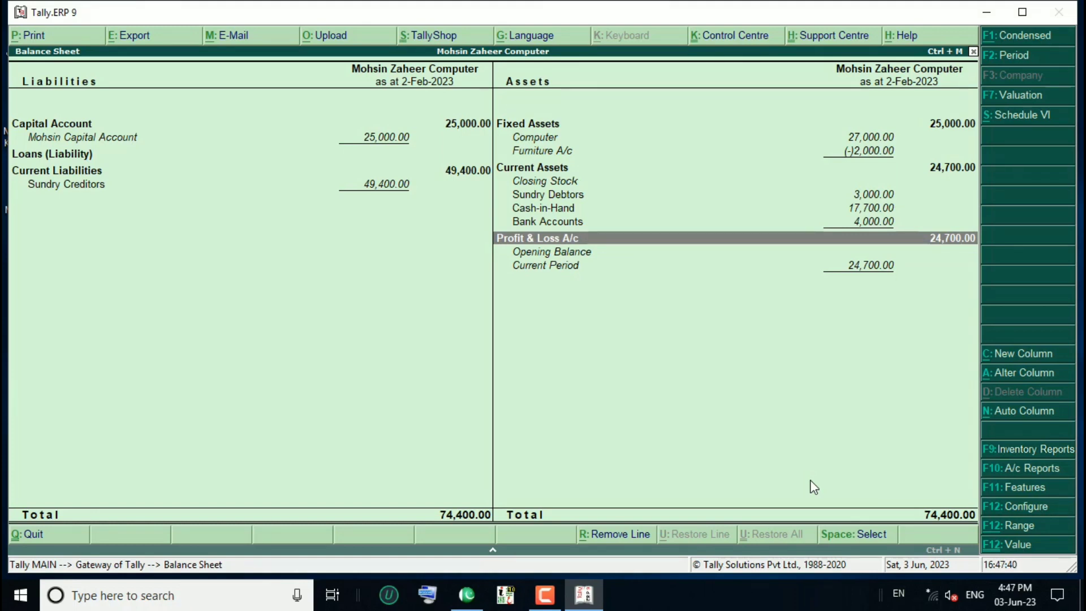
Step: Leave the balance sheet and open the company creation form
key(Escape)
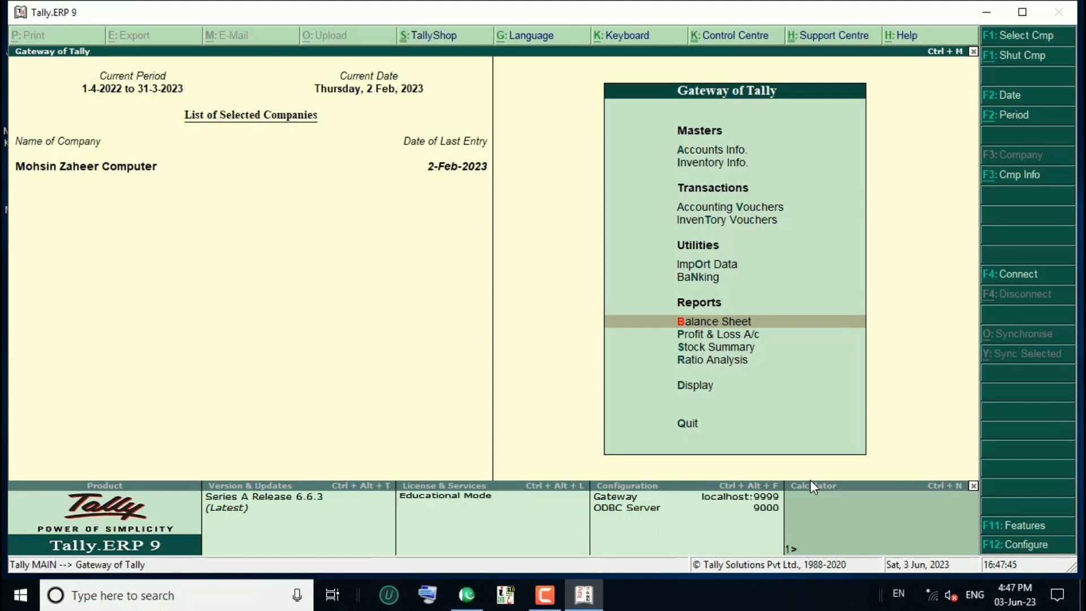
key(alt+F3)
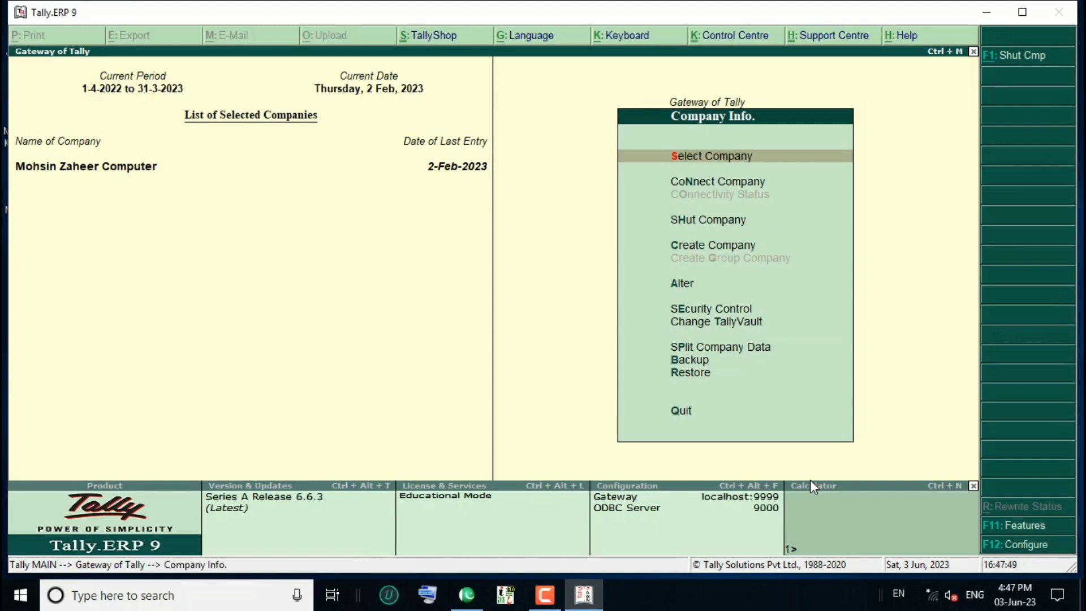
key(Down)
key(Down)
key(Down)
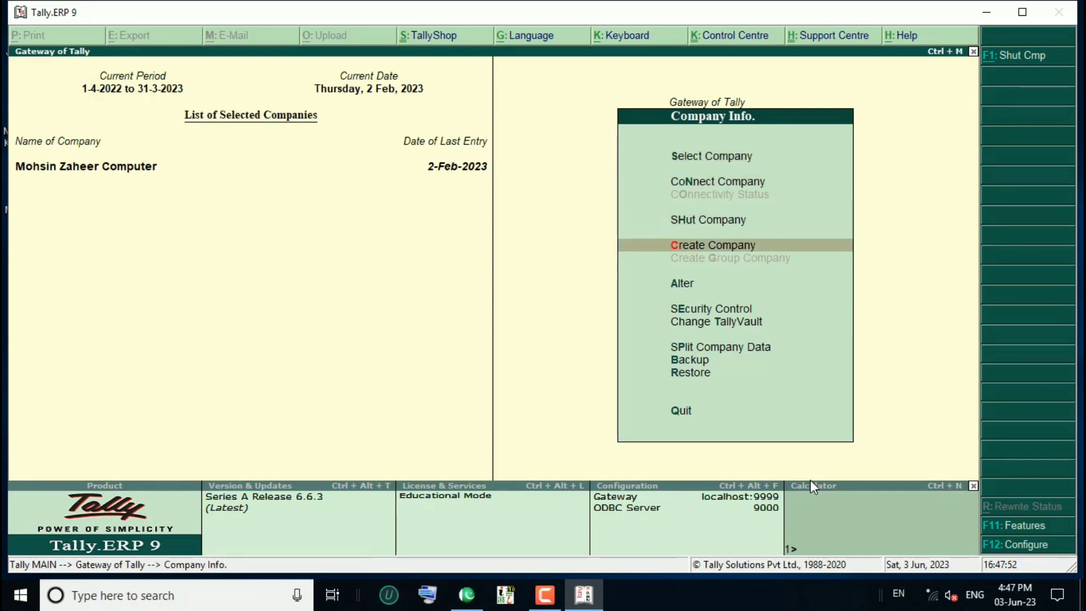
key(Return)
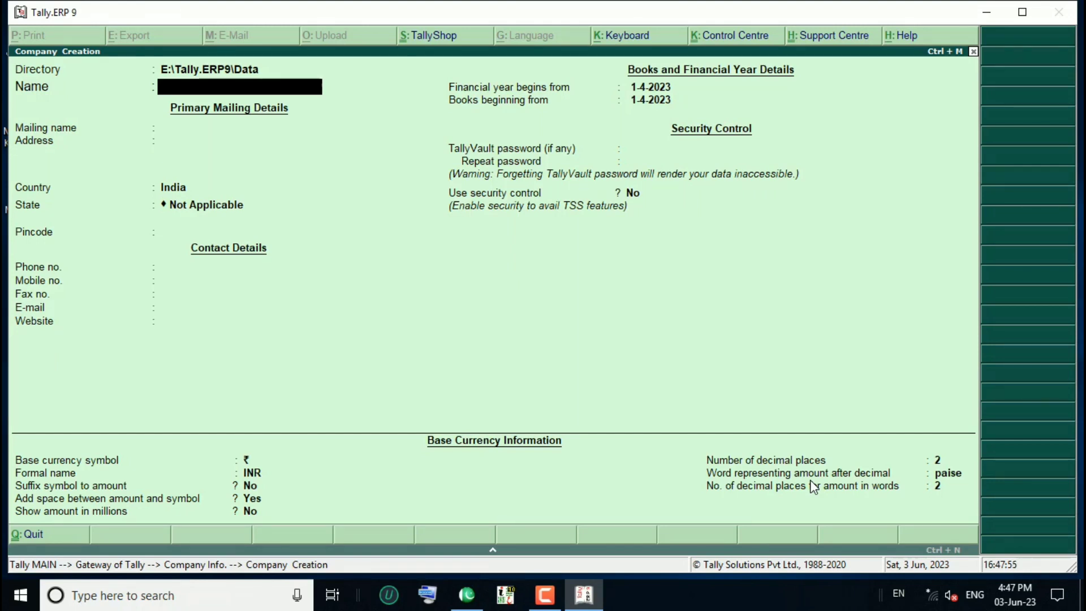
Step: Create a company named Demo Company, keeping the default mailing, financial year and currency details
text(Demo Company)
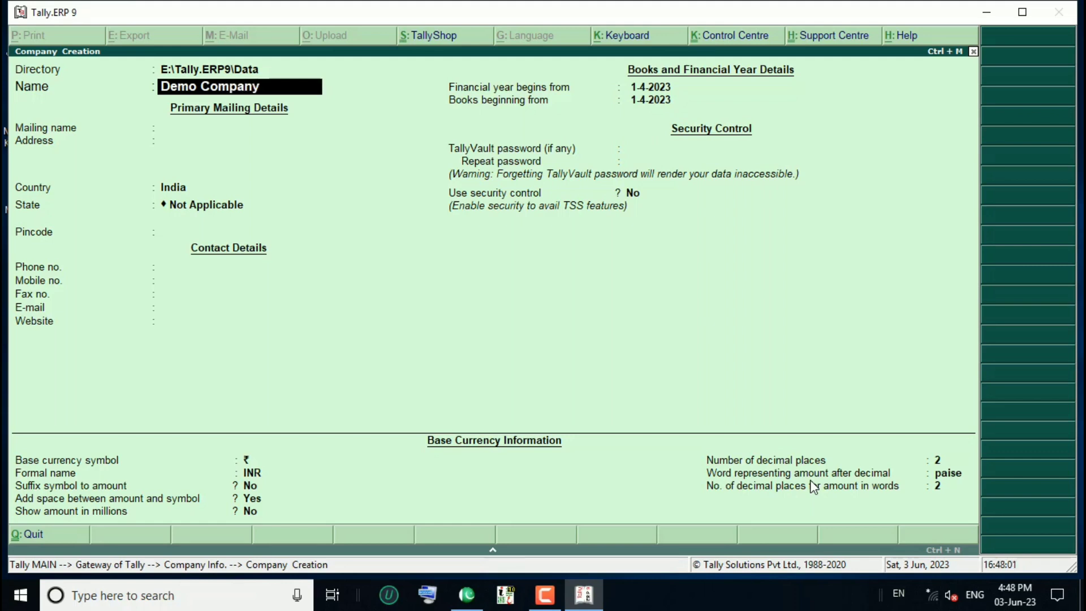
key(Return)
key(Return)
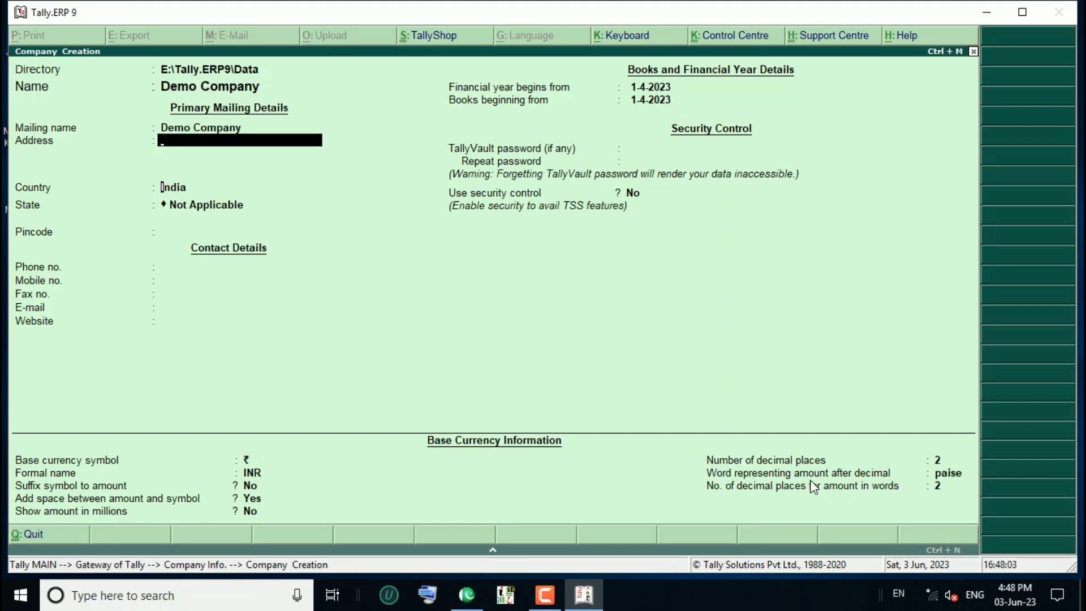
key(Return)
key(Return)
key(Return)
key(ctrl+a)
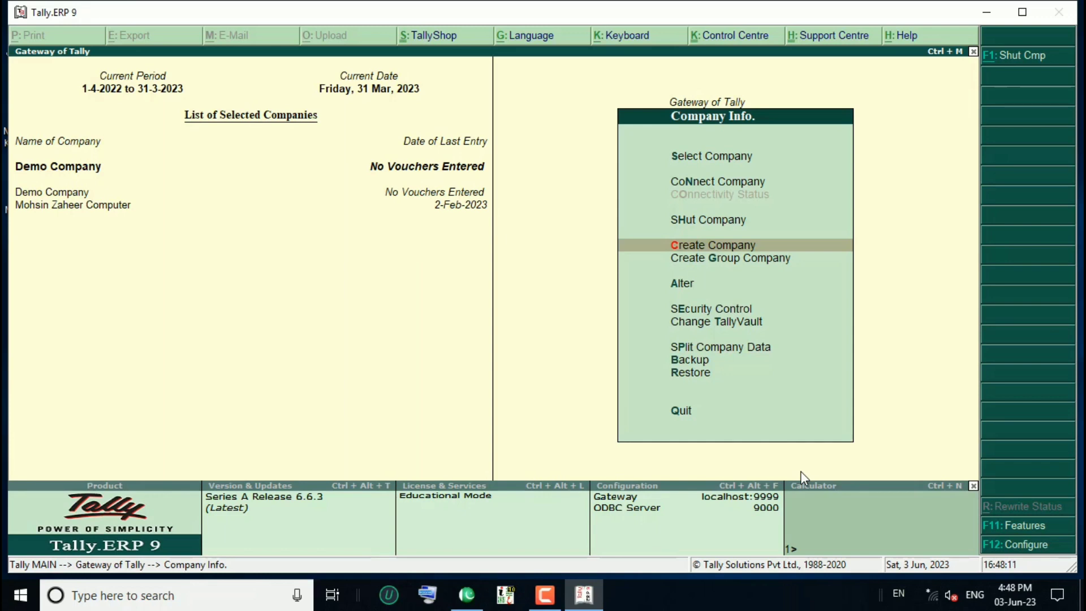
Step: Return to the Gateway of Tally and open the balance sheet of Demo Company
key(Escape)
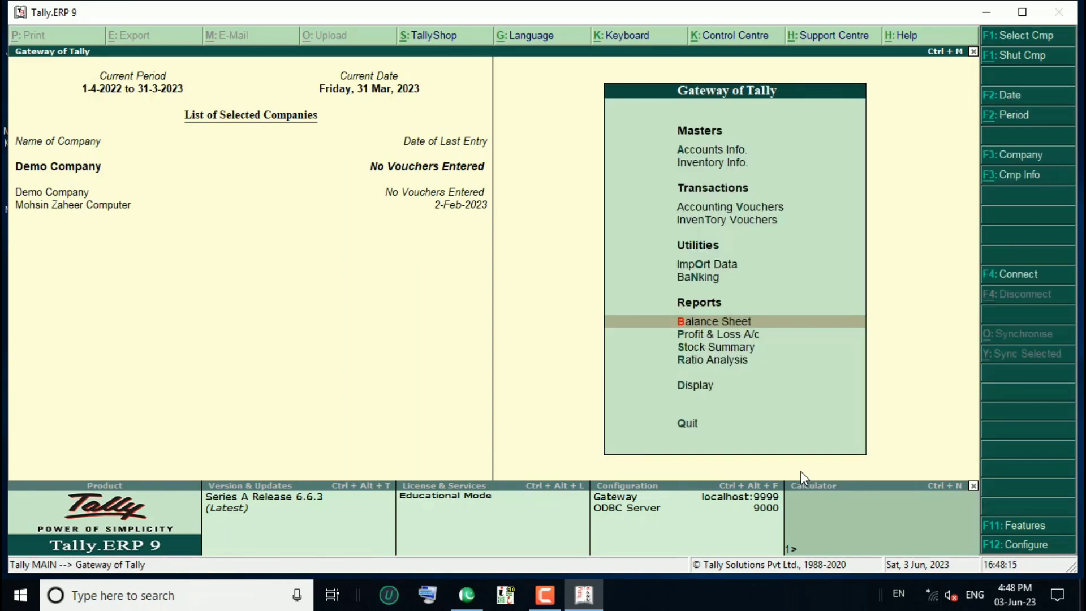
key(Up)
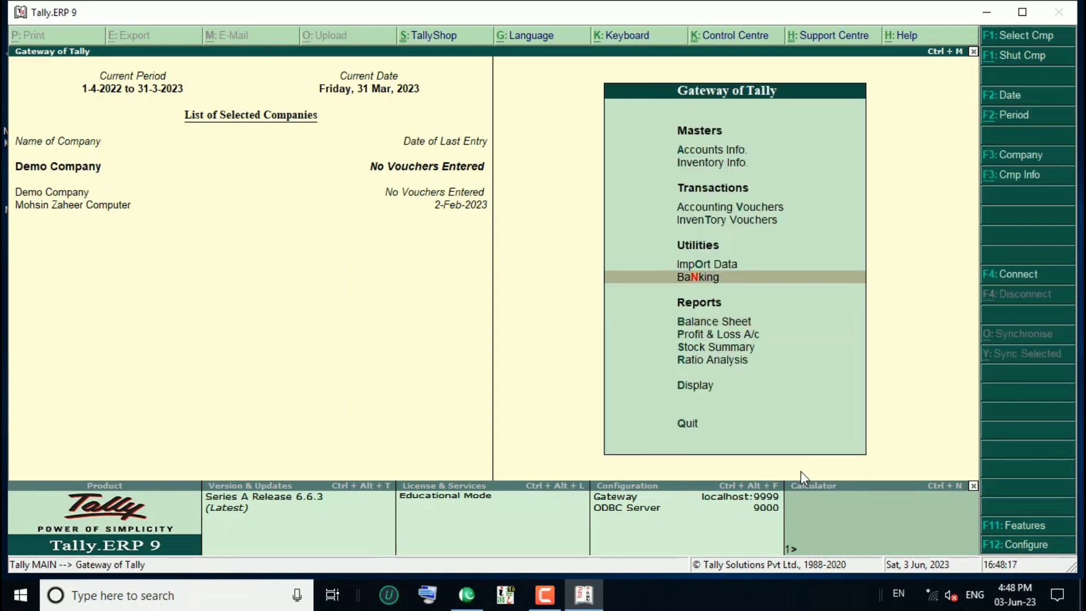
key(Down)
key(Return)
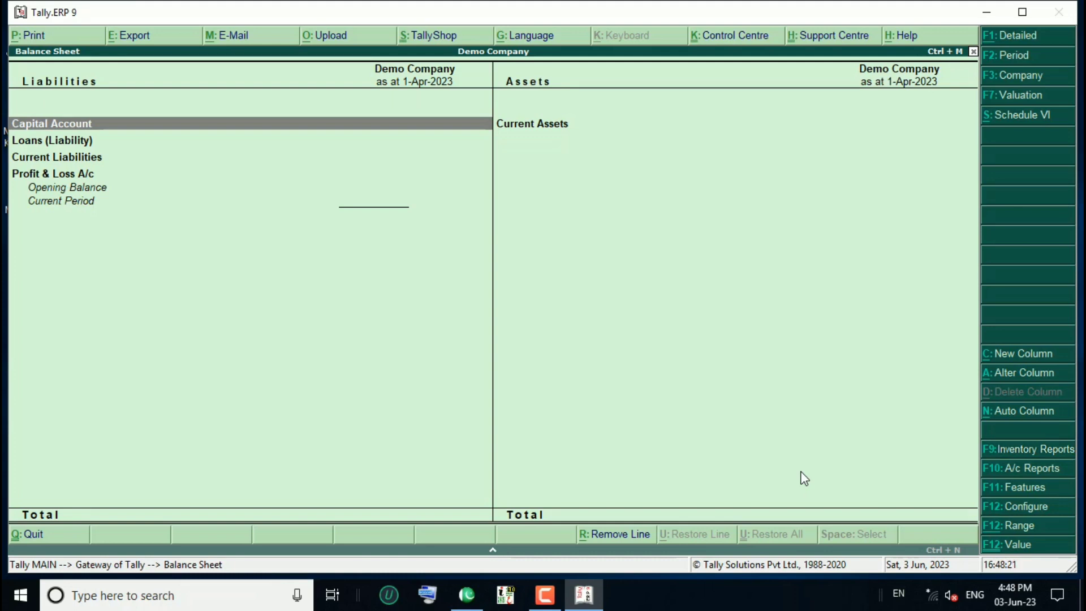
Step: Leave the balance sheet and open a new receipt voucher for Demo Company
key(Escape)
key(Up)
key(Up)
key(Up)
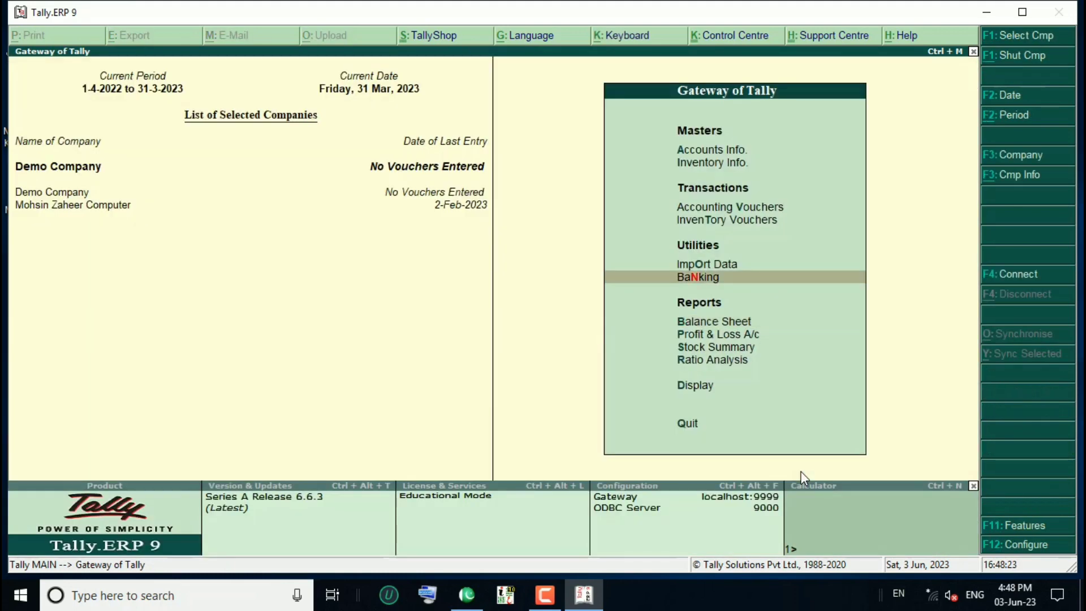
key(Up)
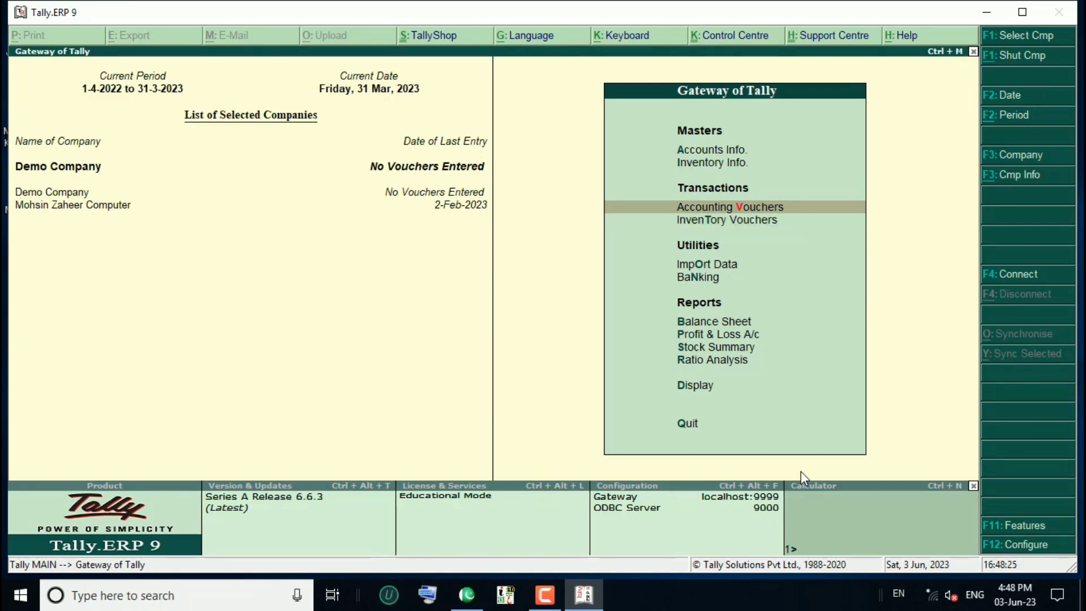
key(Return)
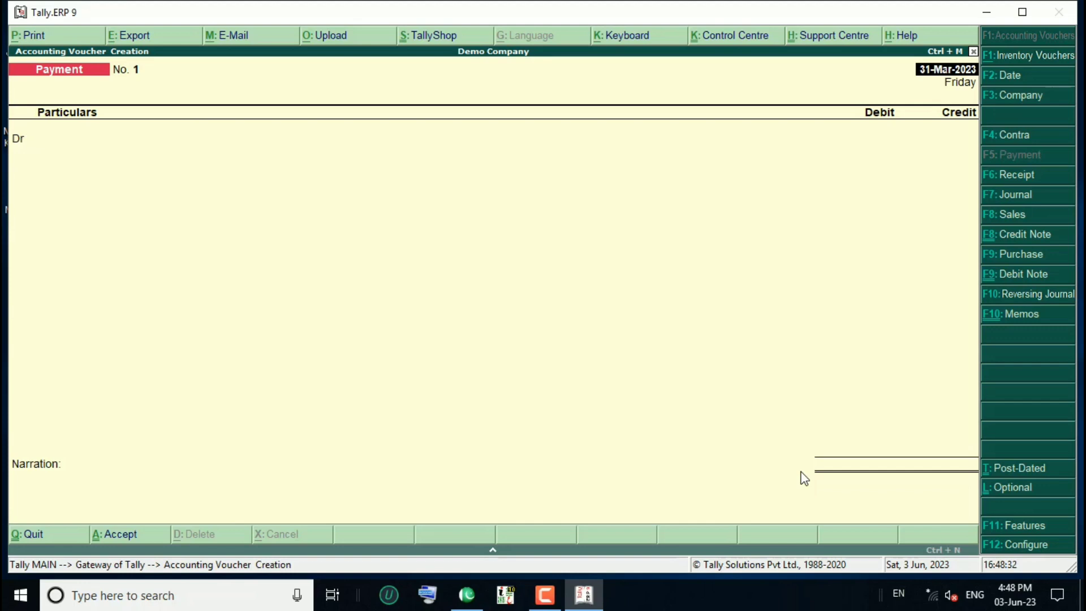
key(F6)
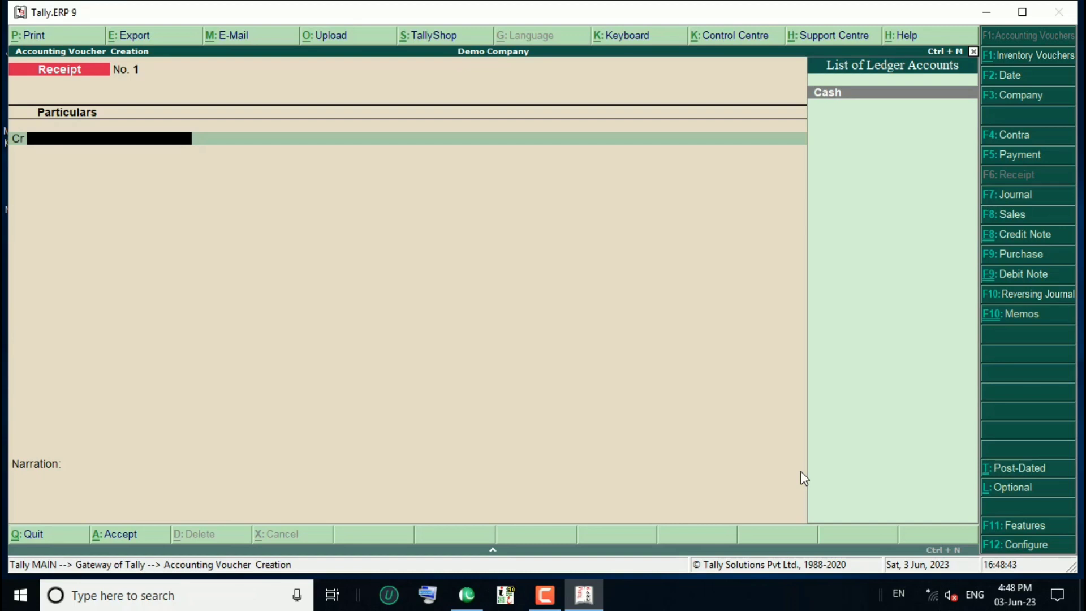
Step: Create a ledger with the owner's first name under Capital Account, keeping the remaining default settings
key(alt+c)
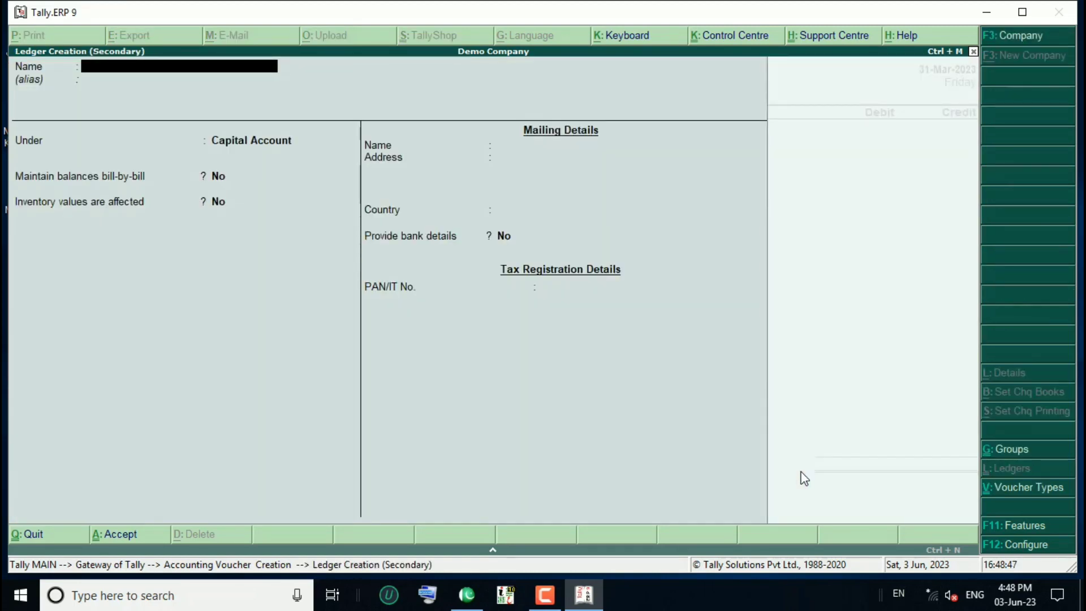
text(Ahasan)
key(Return)
key(Return)
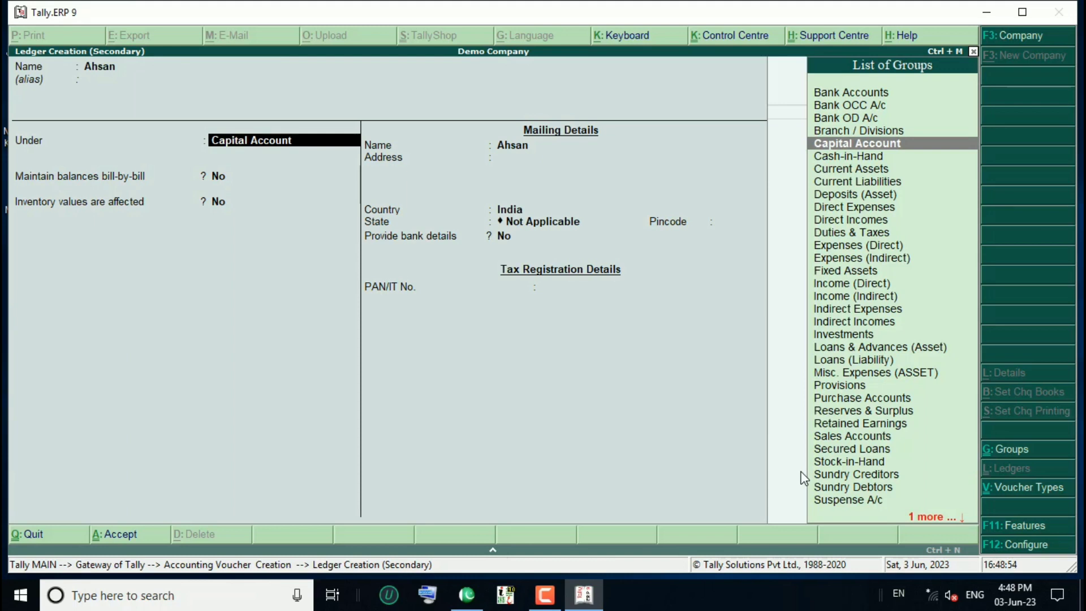
key(Return)
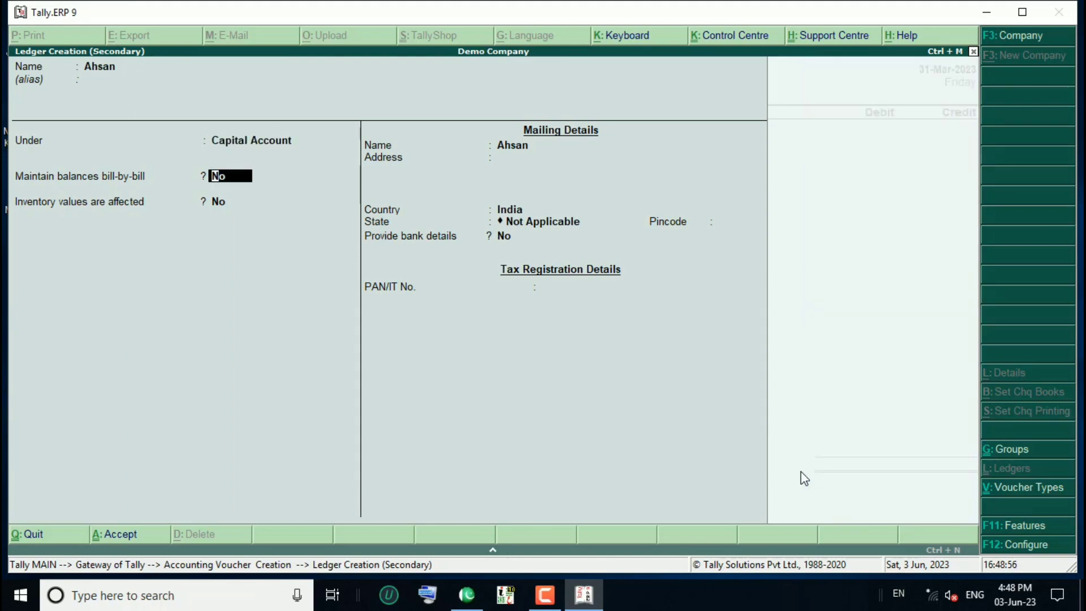
key(ctrl+a)
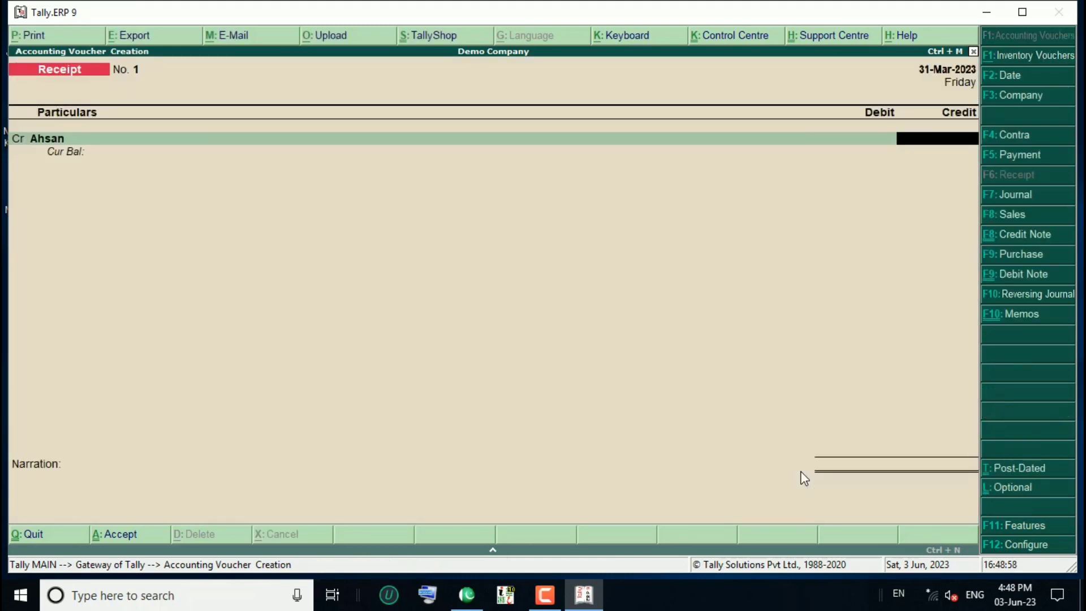
Step: Credit the owner's capital ledger with 500, debit Cash for the same amount, and save the receipt without a narration
text(500)
key(Return)
key(Return)
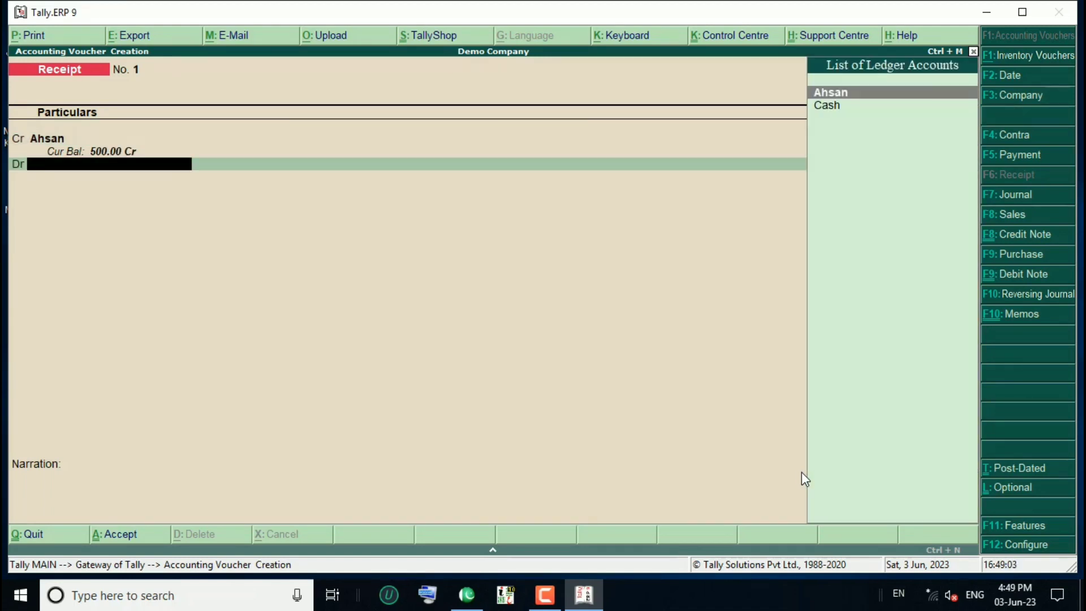
key(Down)
key(Return)
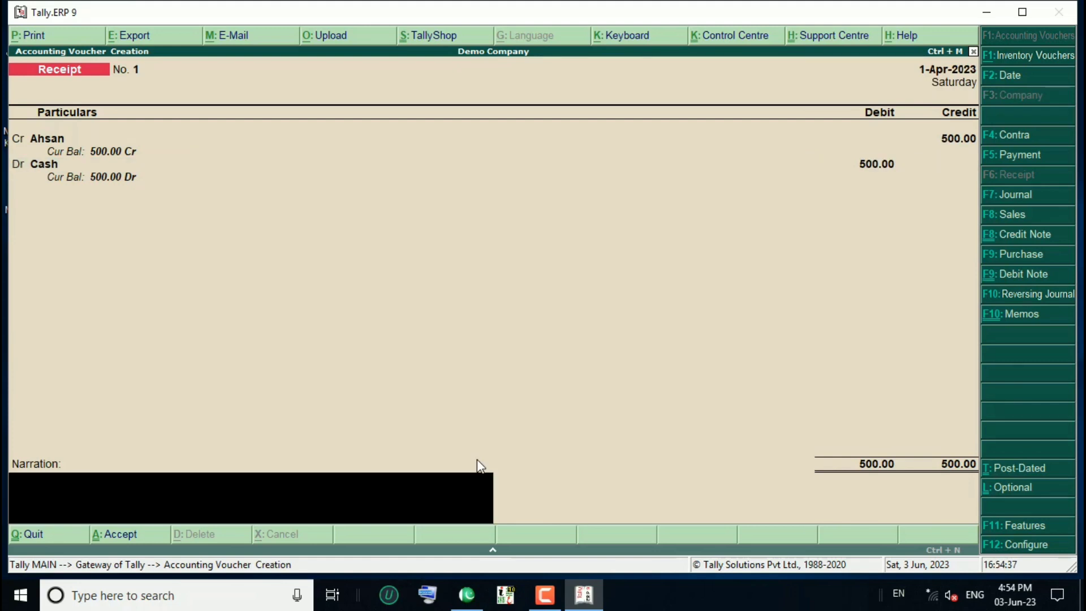
key(Return)
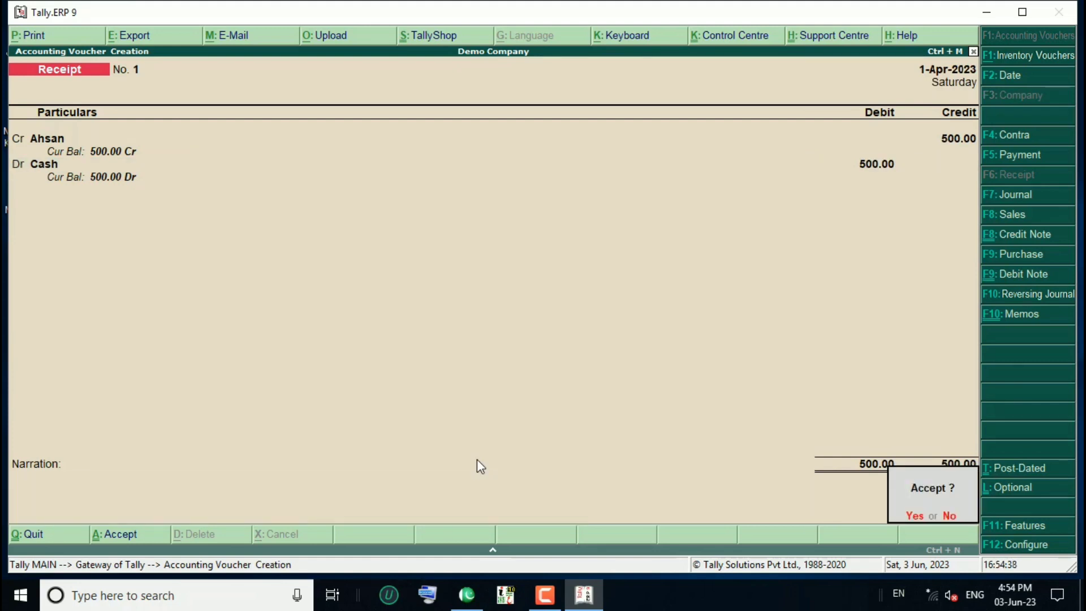
key(y)
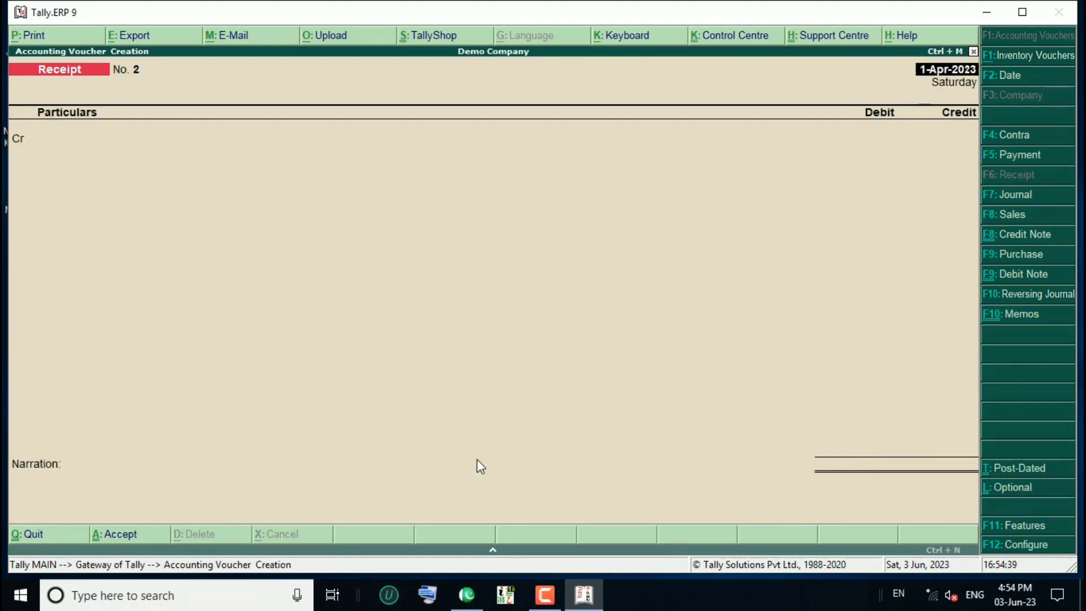
Step: Leave voucher entry and open Demo Company's balance sheet to check the effect of the capital receipt
key(Escape)
key(y)
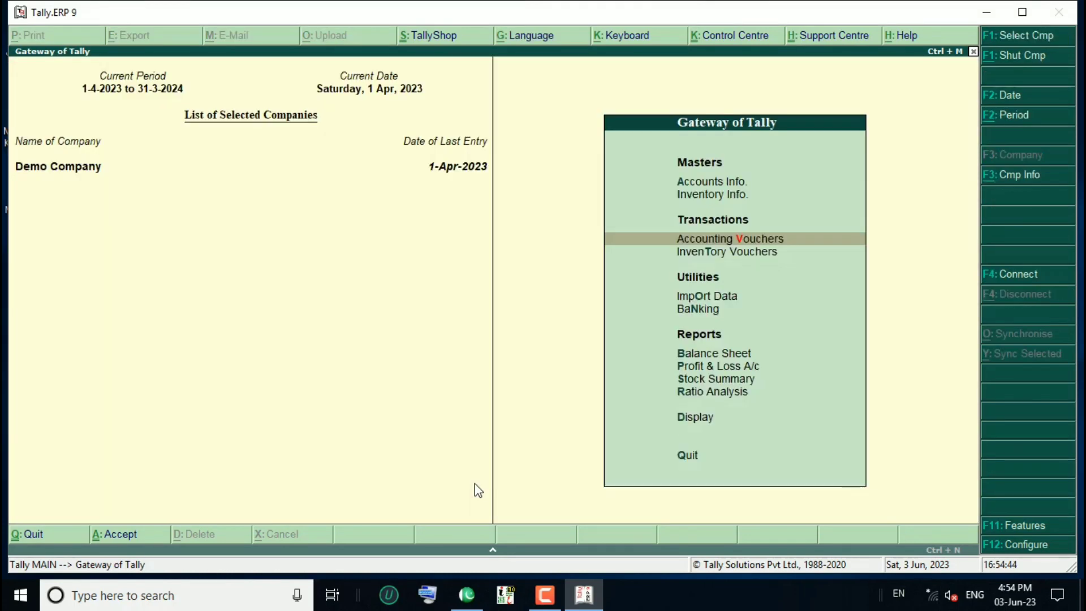
key(Down)
key(Down)
key(Down)
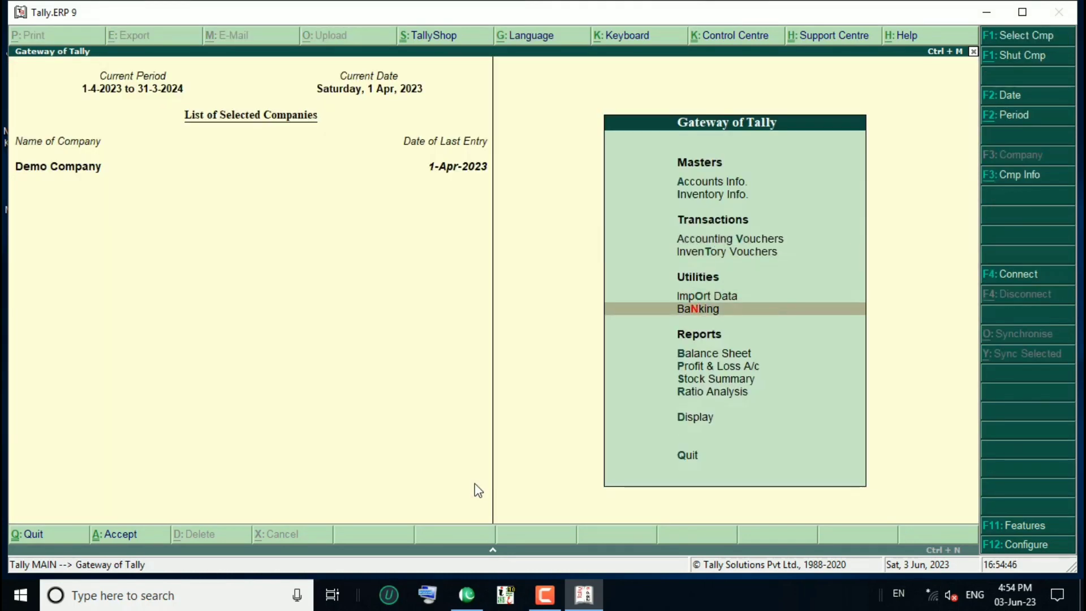
key(Down)
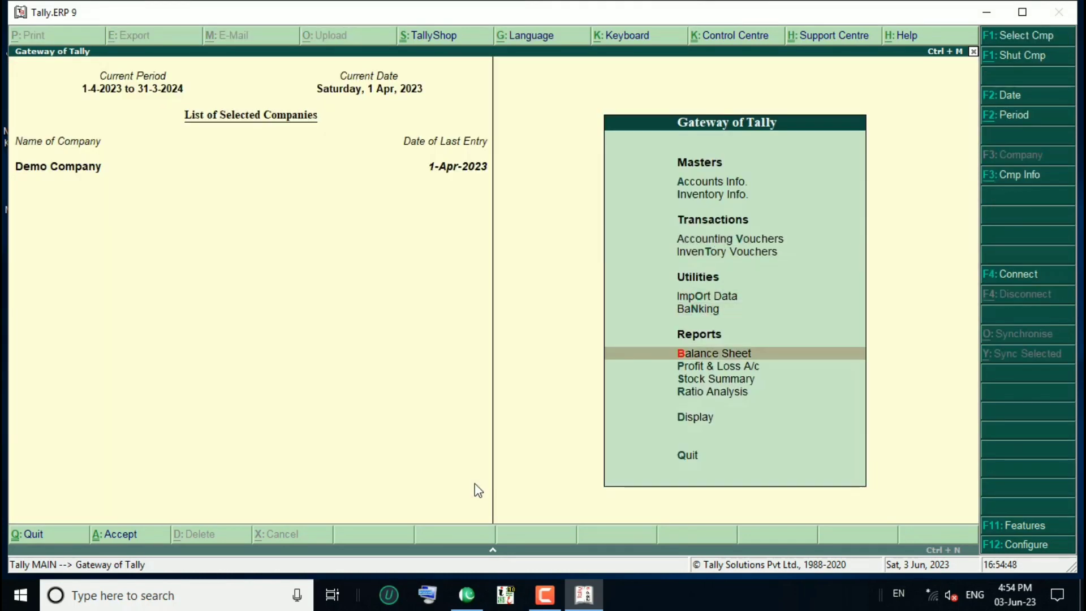
key(Return)
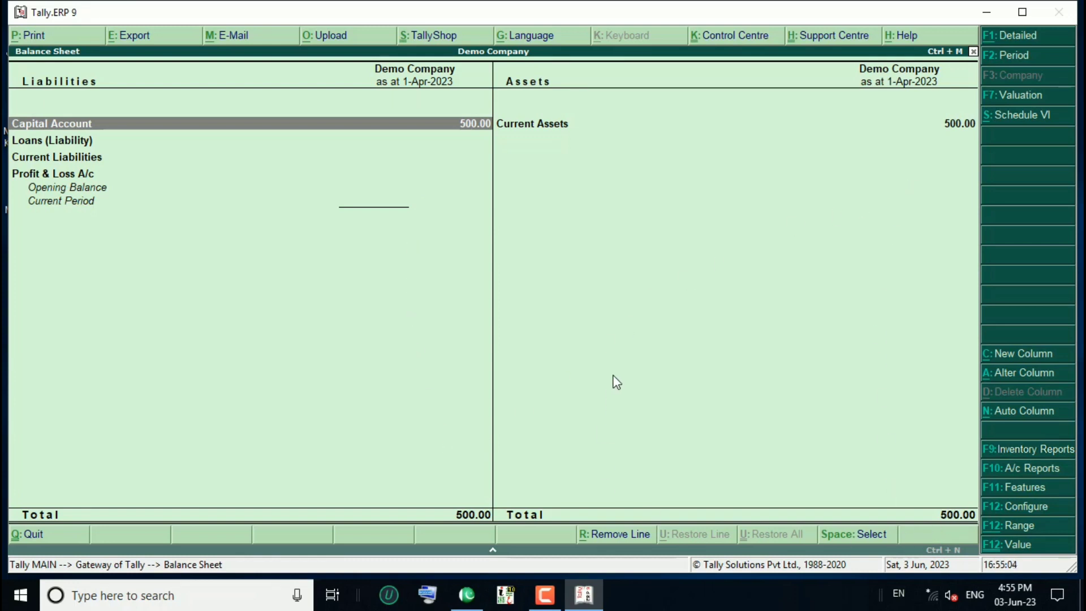
Step: Close the balance sheet and open a blank accounting voucher for the next receipt
key(Escape)
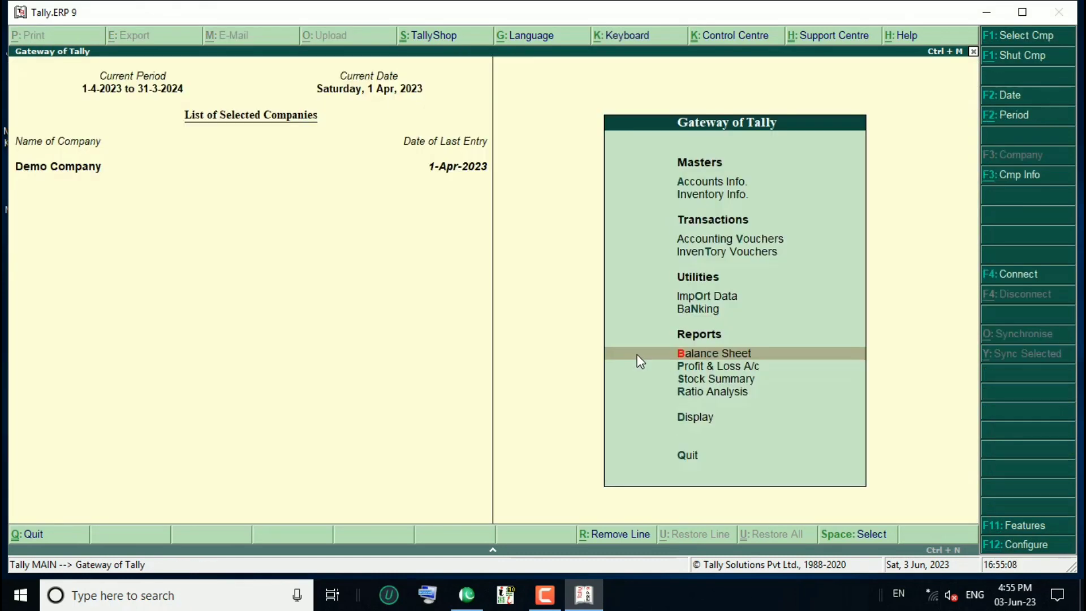
key(v)
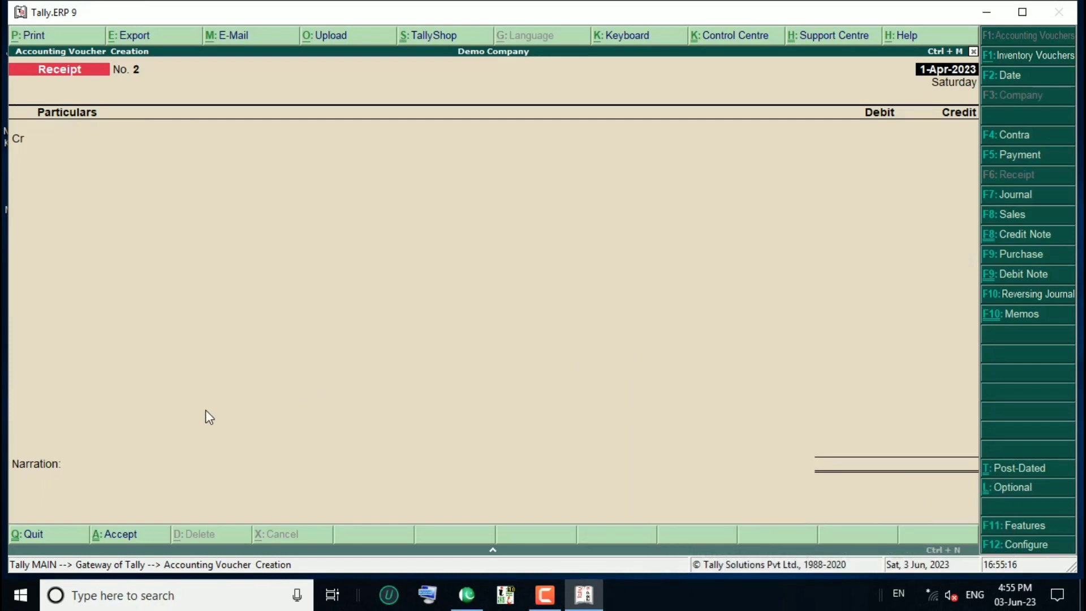
click(546, 595)
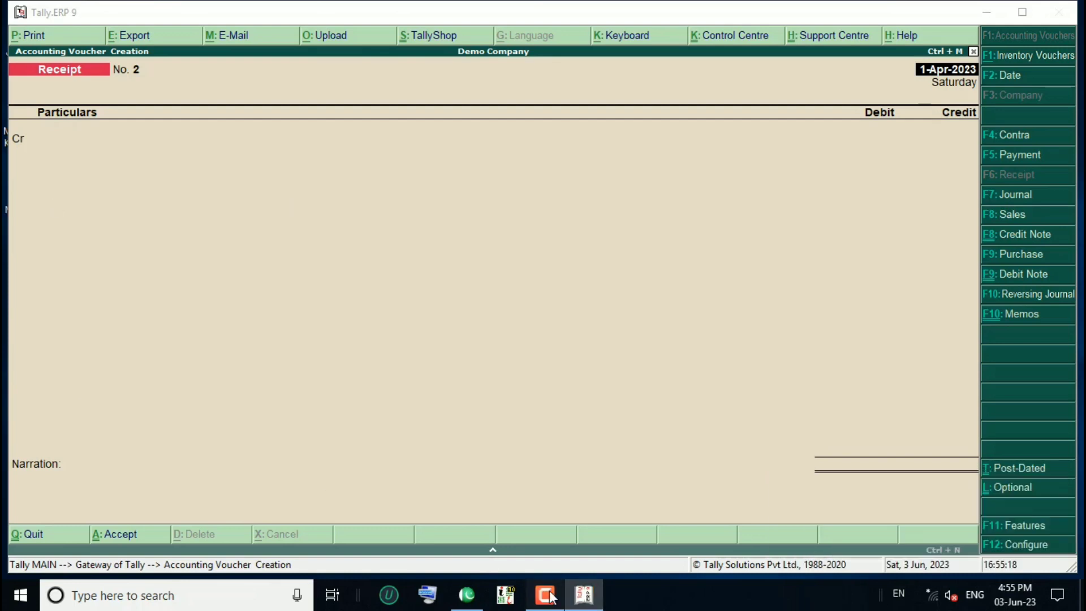
click(550, 592)
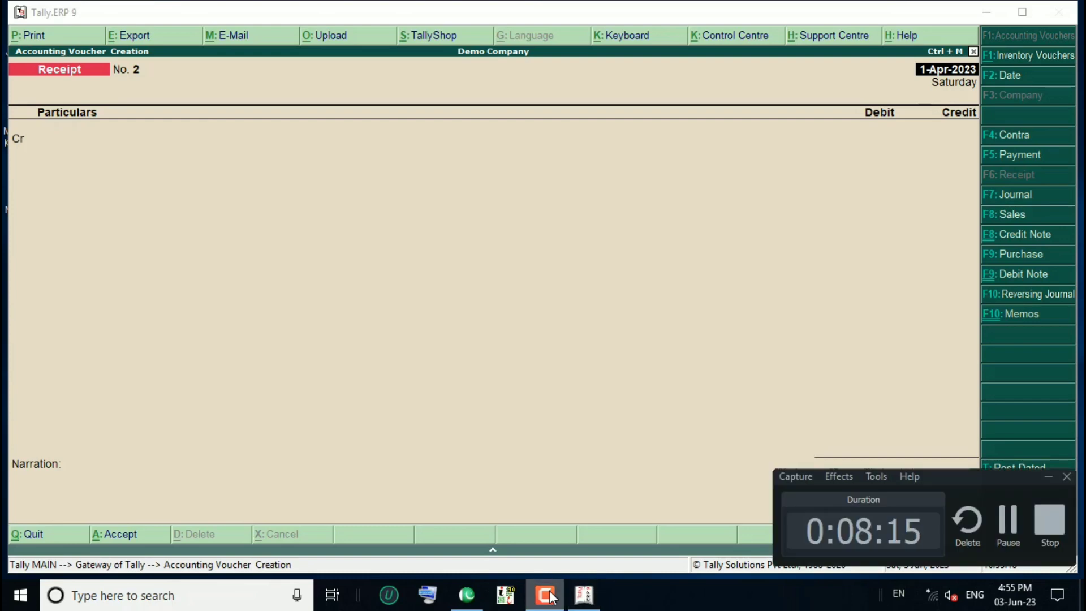